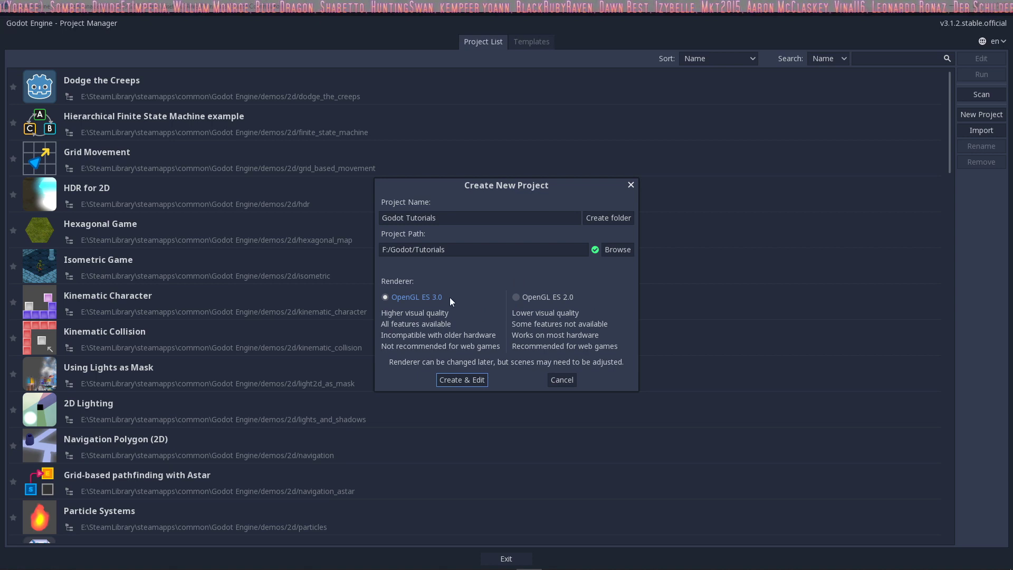
Create the Godot Tutorials project and open it in the 2D workspace
left_click(467, 379)
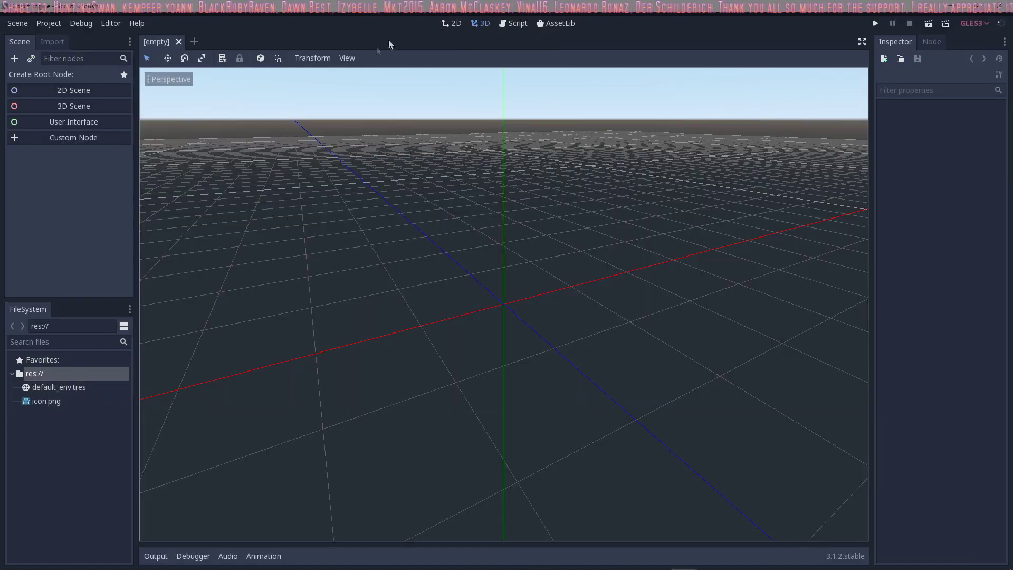
left_click(453, 24)
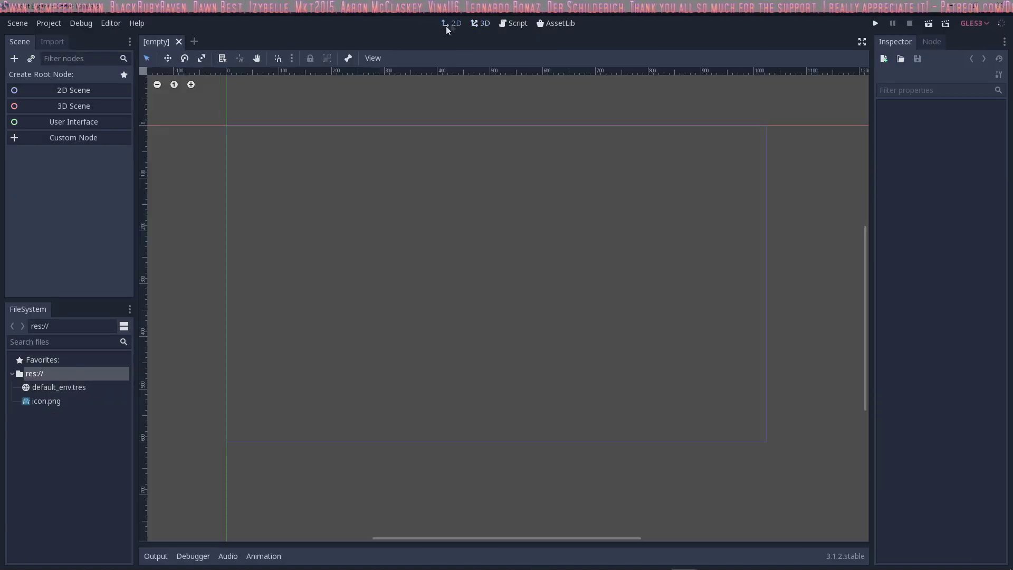
scroll(357, 168, "down", 1)
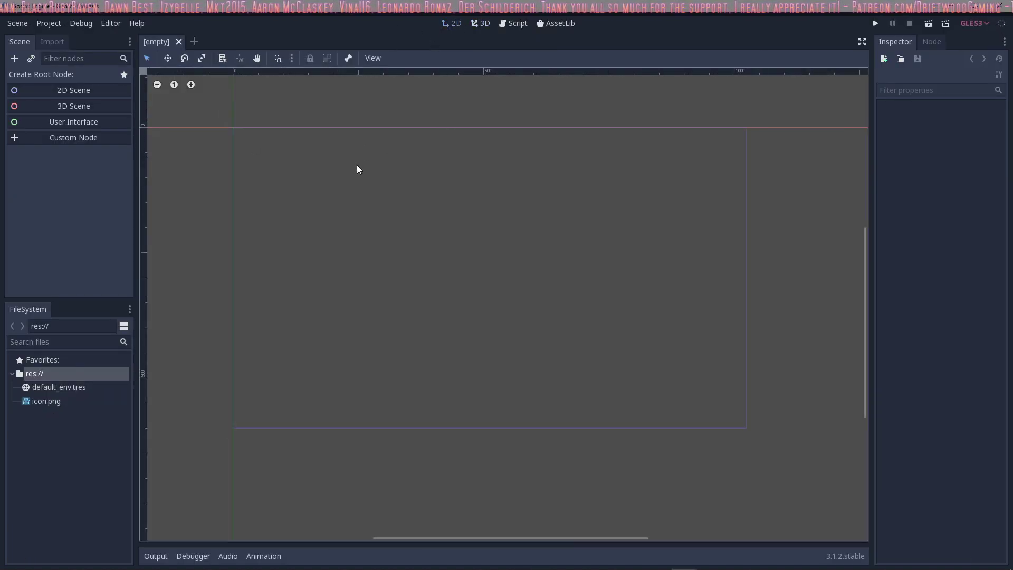
scroll(357, 168, "up", 2)
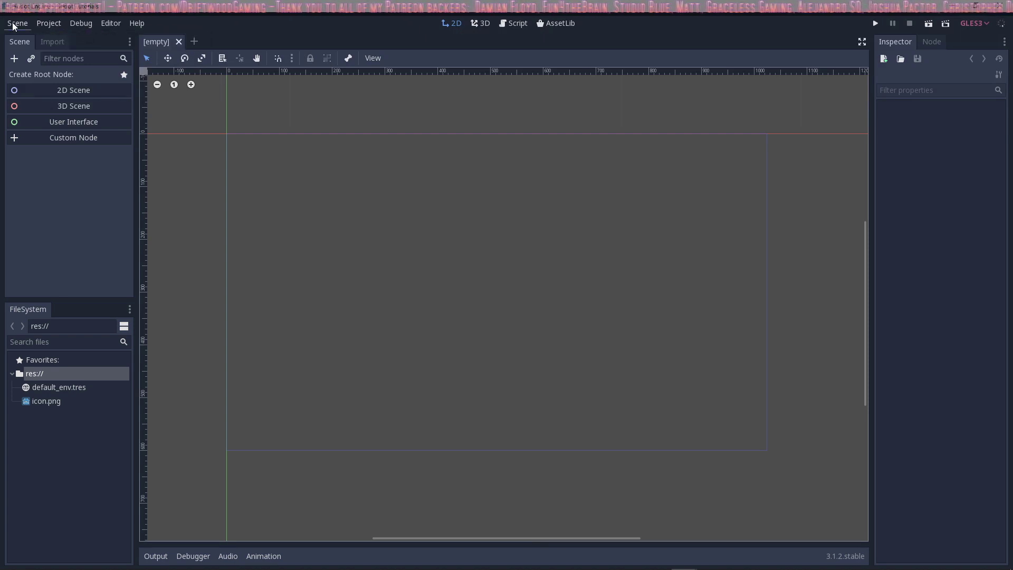
In Project Settings, set the window to 640 × 360 with stretch mode viewport
left_click(49, 23)
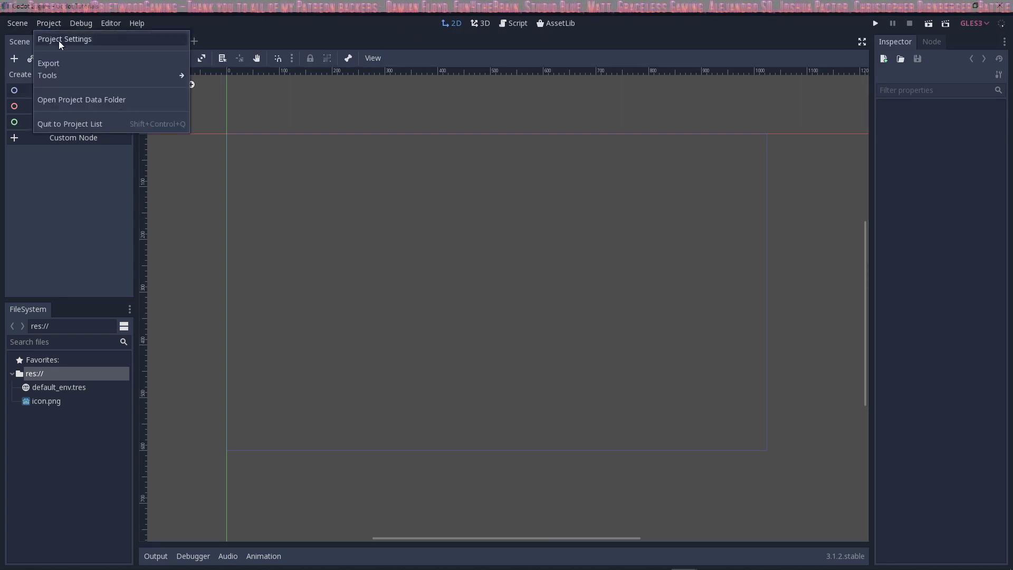
left_click(60, 40)
scroll(358, 253, "down", 5)
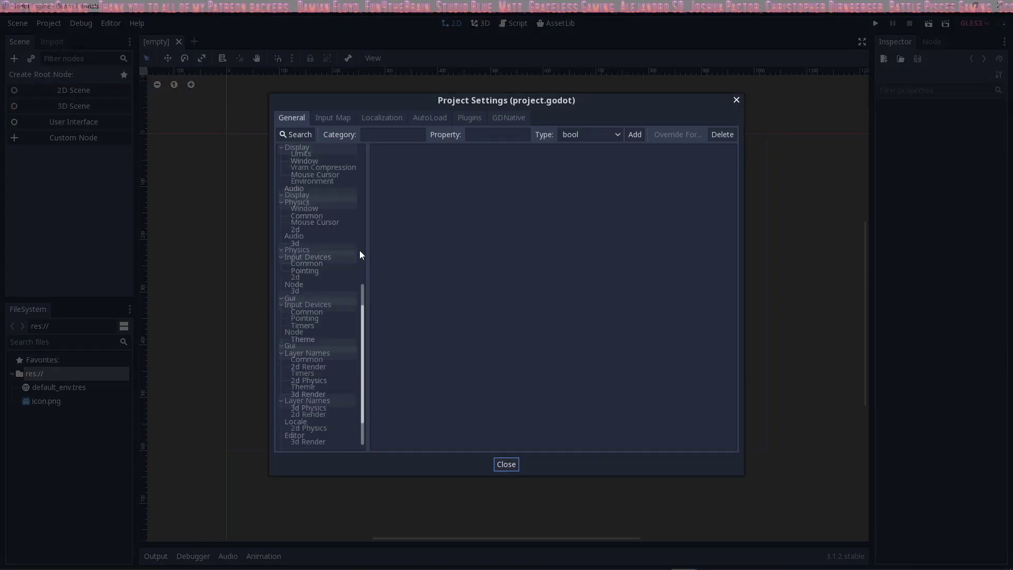
left_click(339, 233)
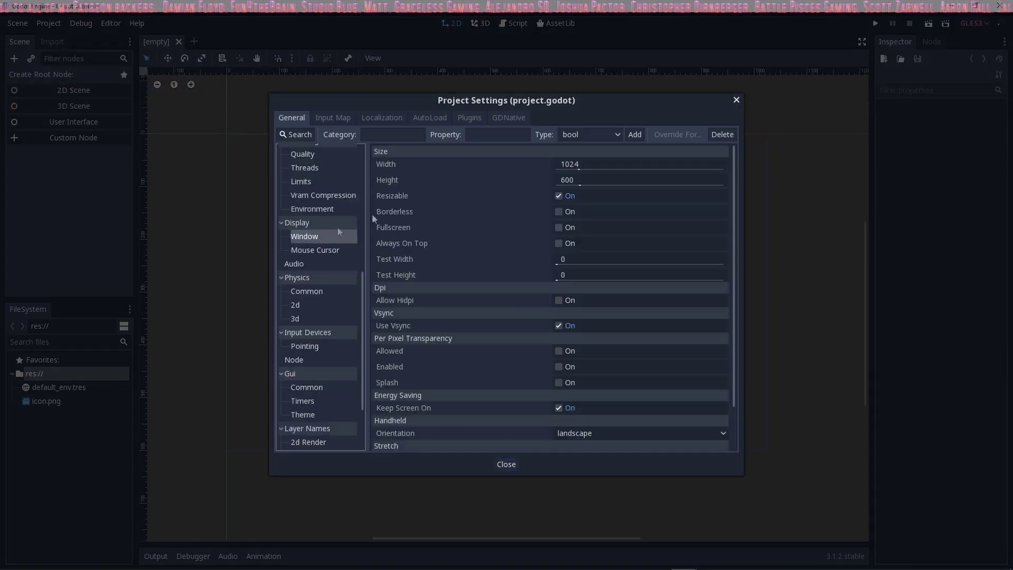
left_click(582, 164)
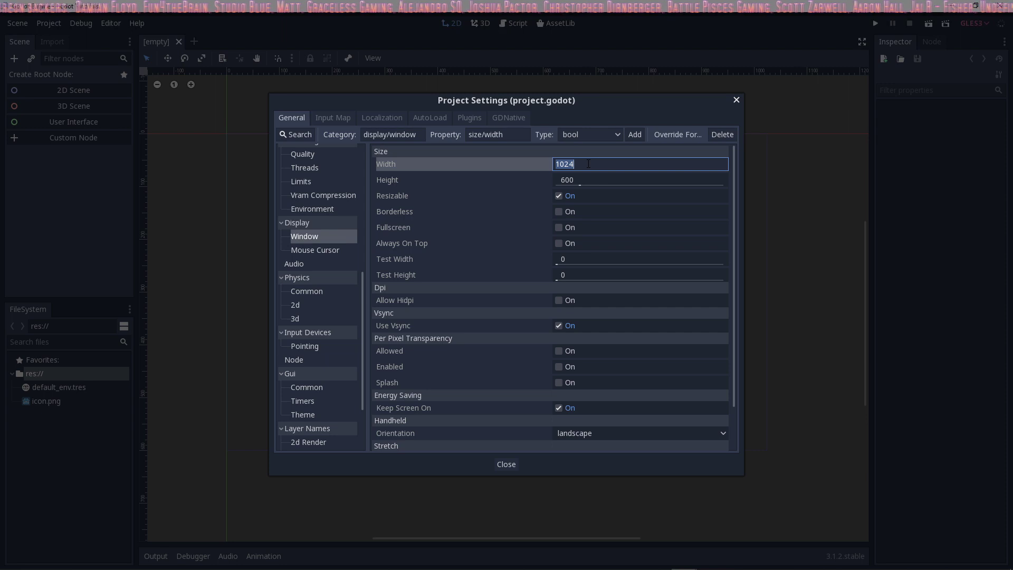
type("640")
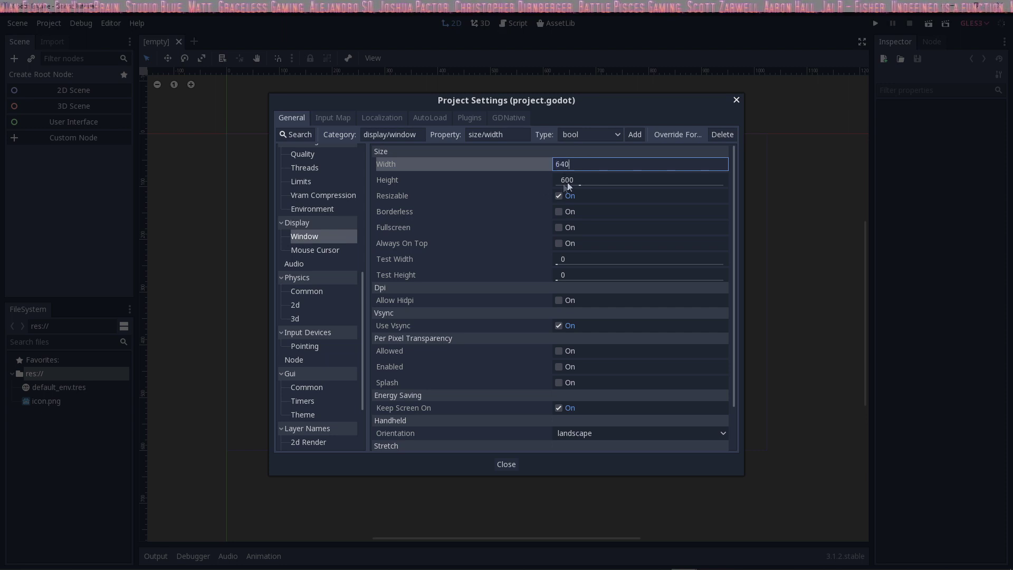
left_click(582, 178)
type("3")
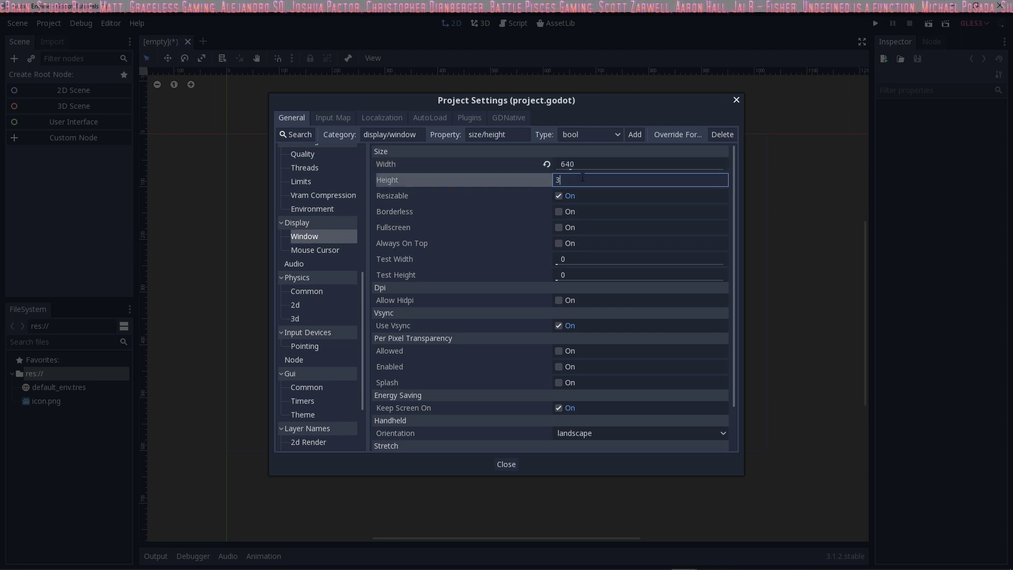
type("60")
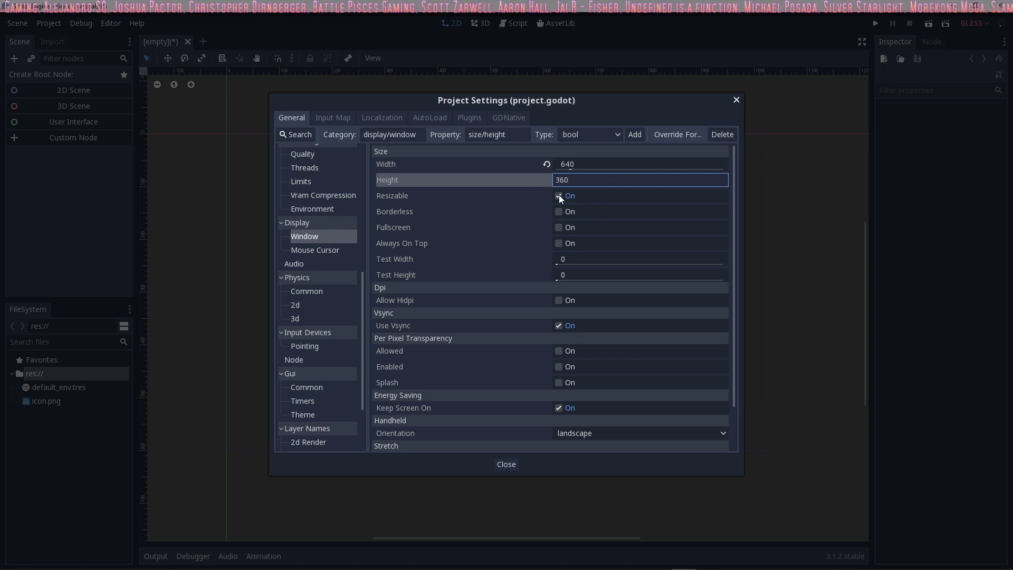
scroll(560, 198, "down", 3)
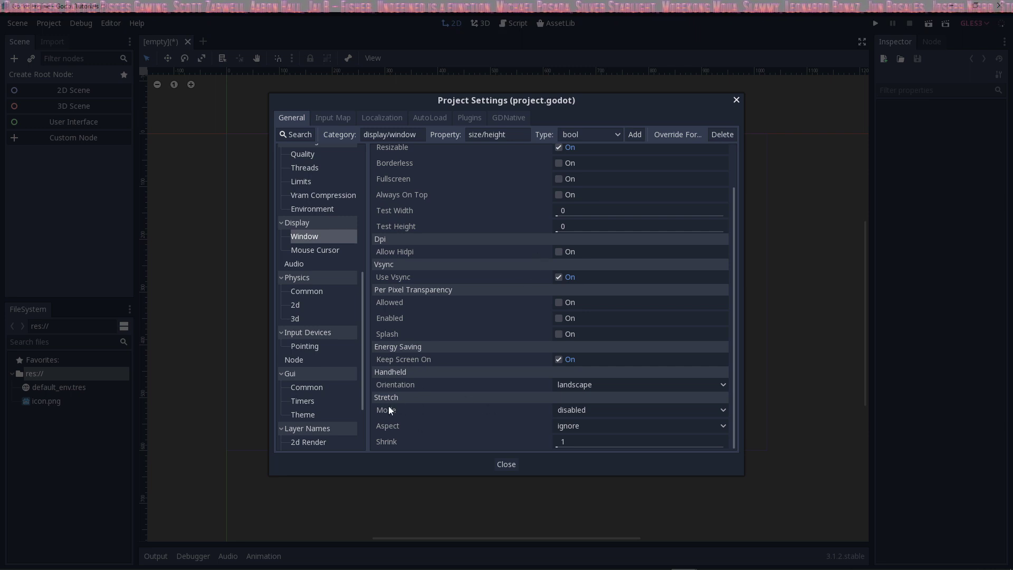
left_click(588, 415)
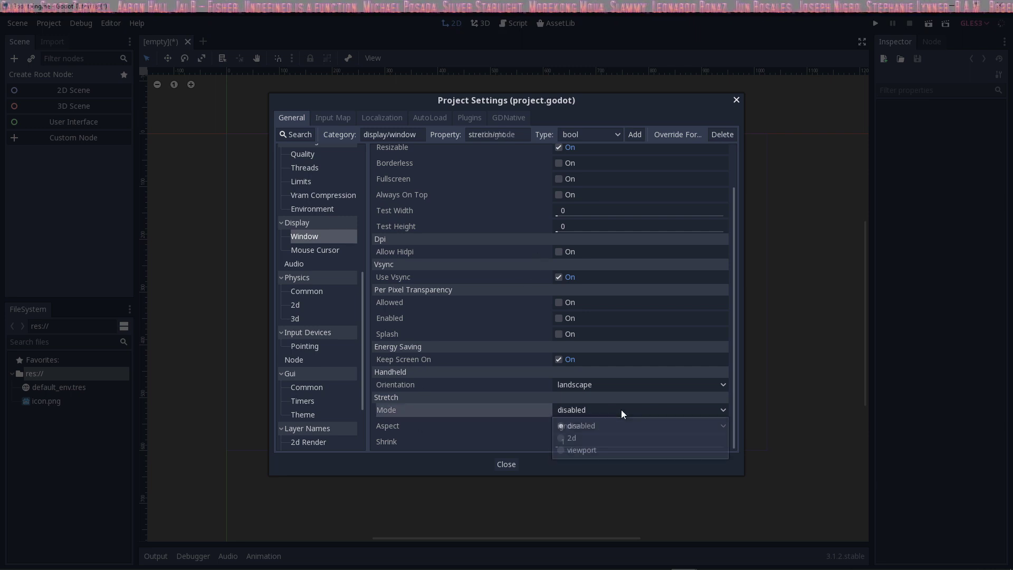
left_click(580, 450)
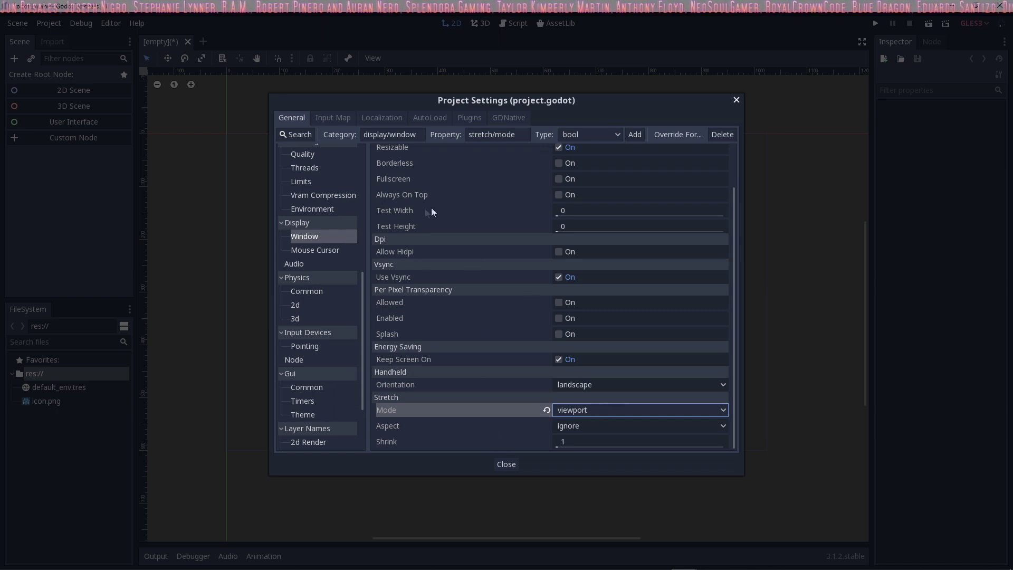
left_click(506, 464)
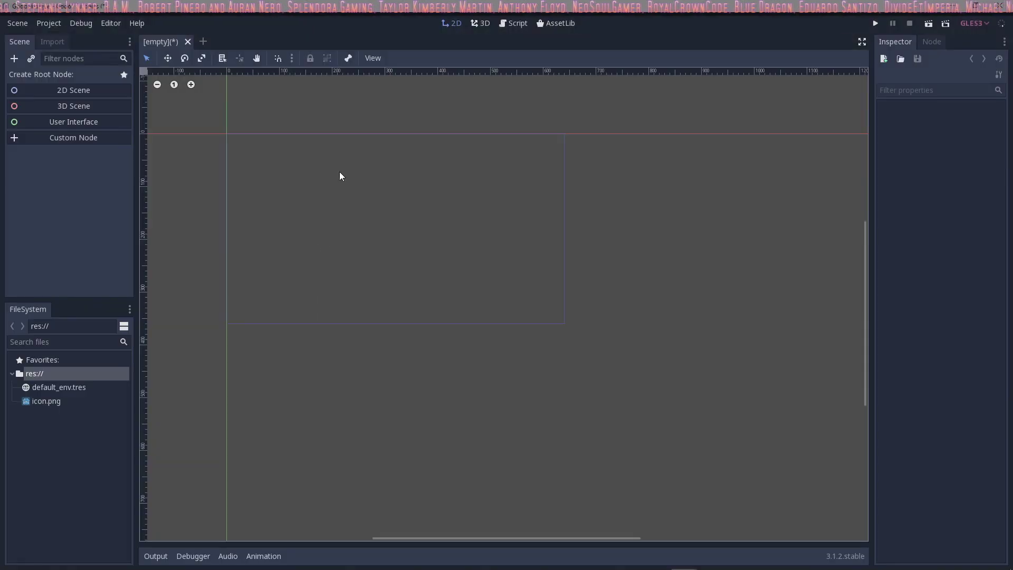
Add a Node2D root to the empty scene and start playing the scene
left_click(82, 94)
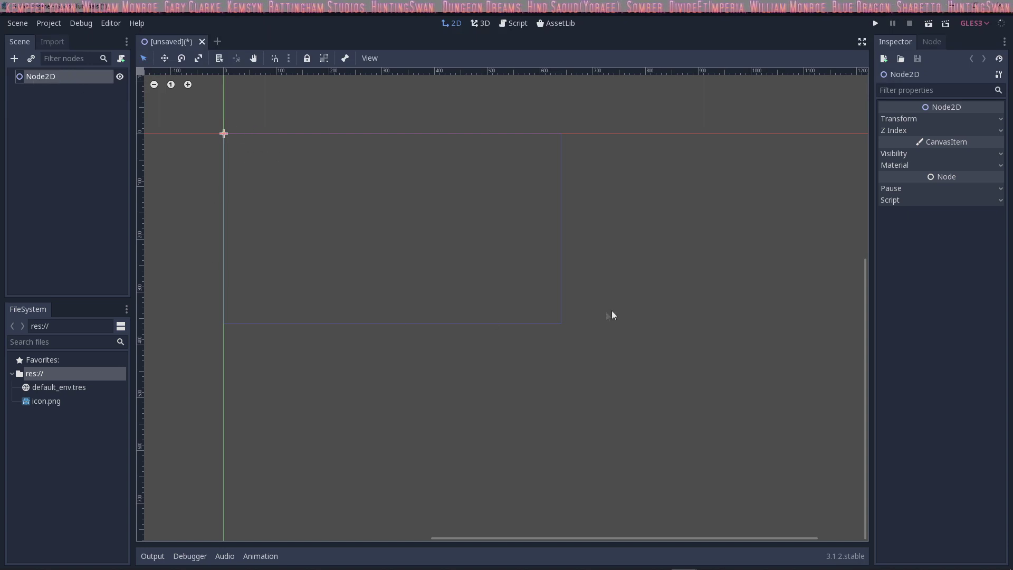
left_click(875, 23)
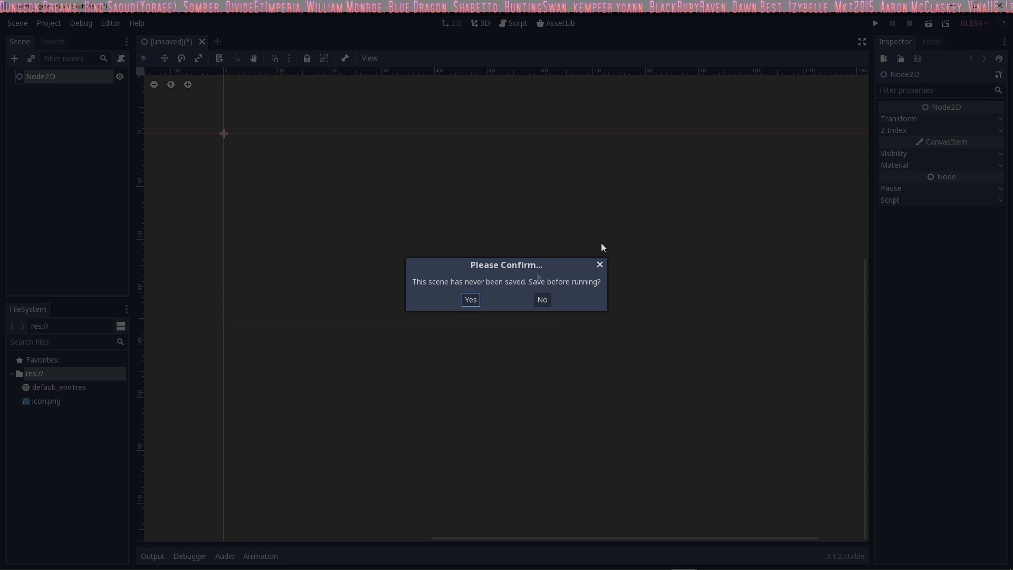
Save the scene as TitleScreen.tscn and let it run in its game window
left_click(470, 299)
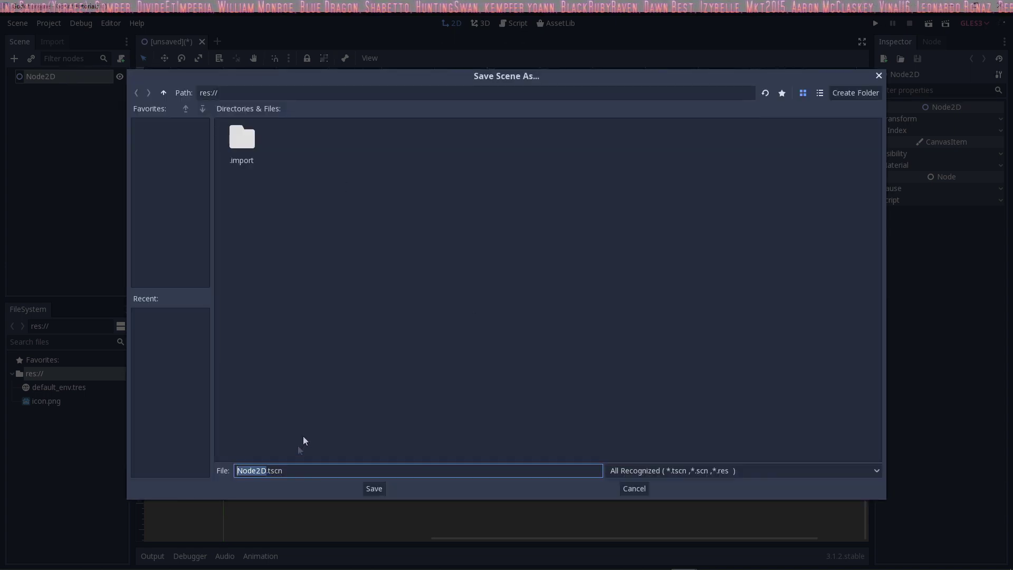
type("TitleScree")
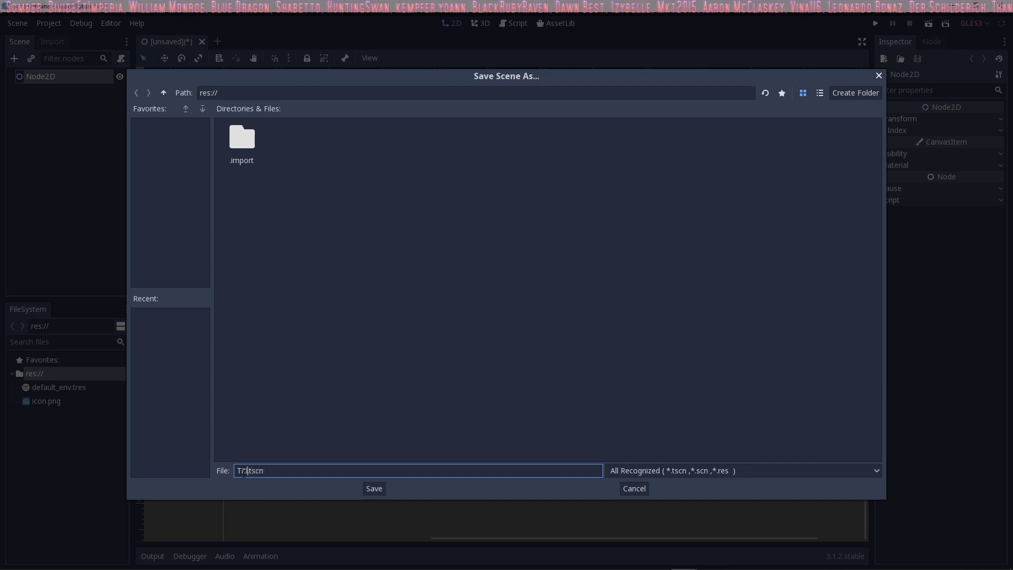
type("n")
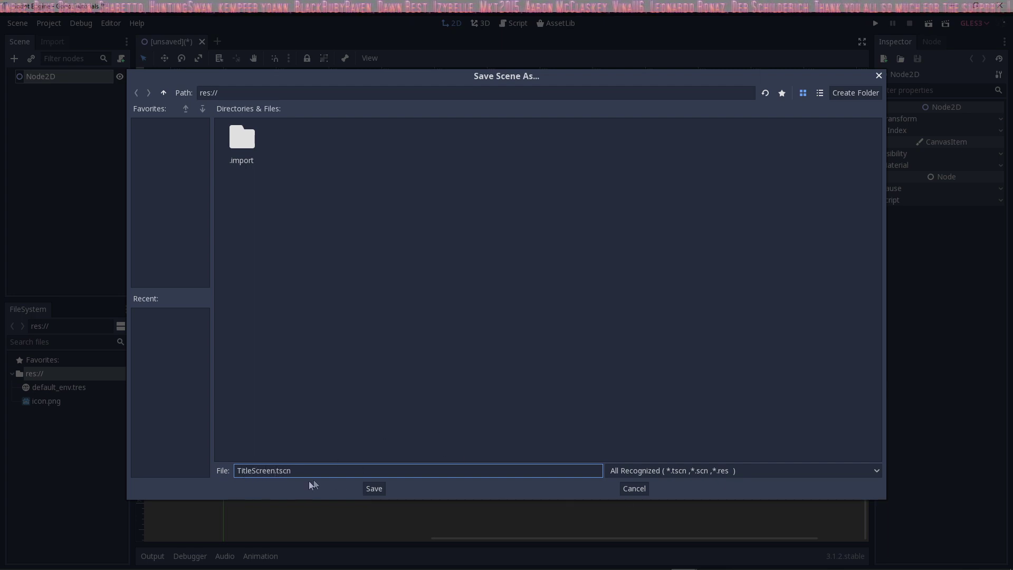
left_click(377, 488)
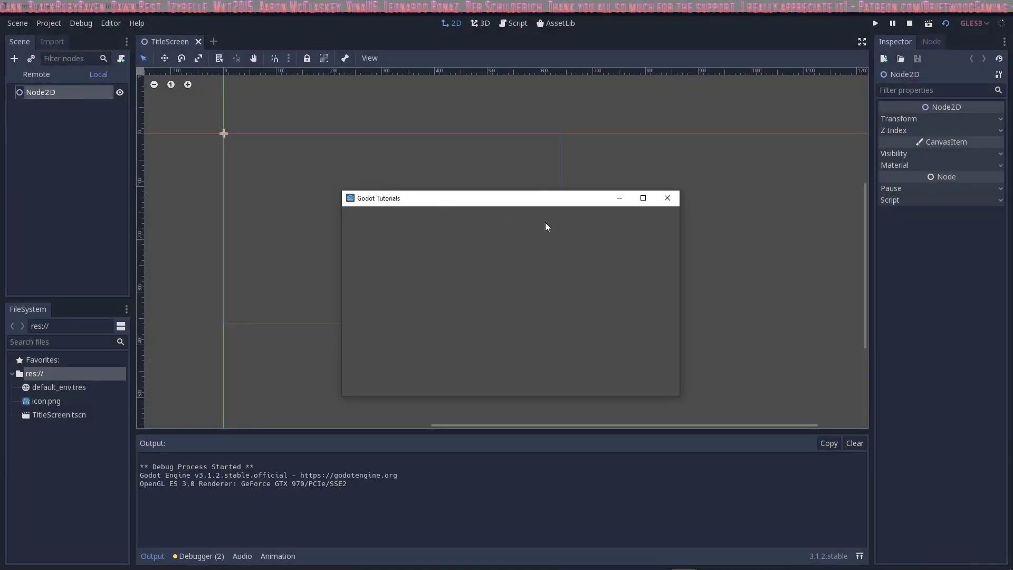
left_click_drag(475, 199, 437, 167)
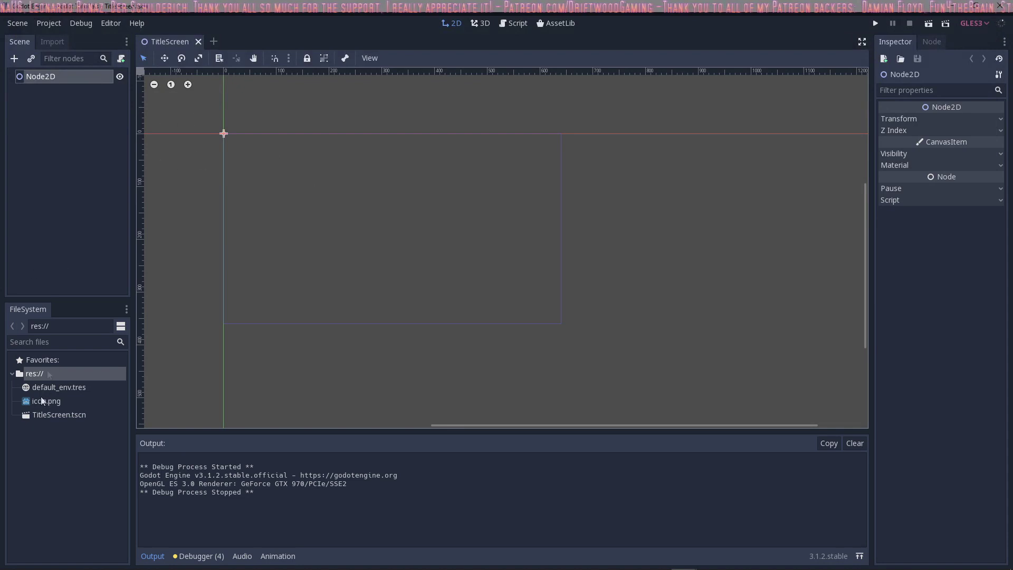
Create an Images folder in the project's root folder
left_click(51, 429)
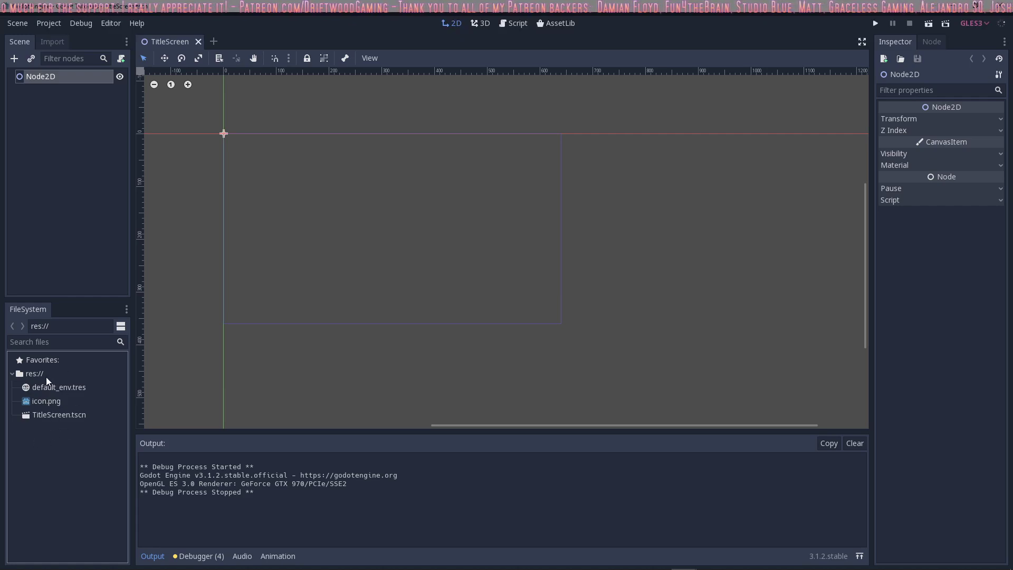
left_click(78, 168)
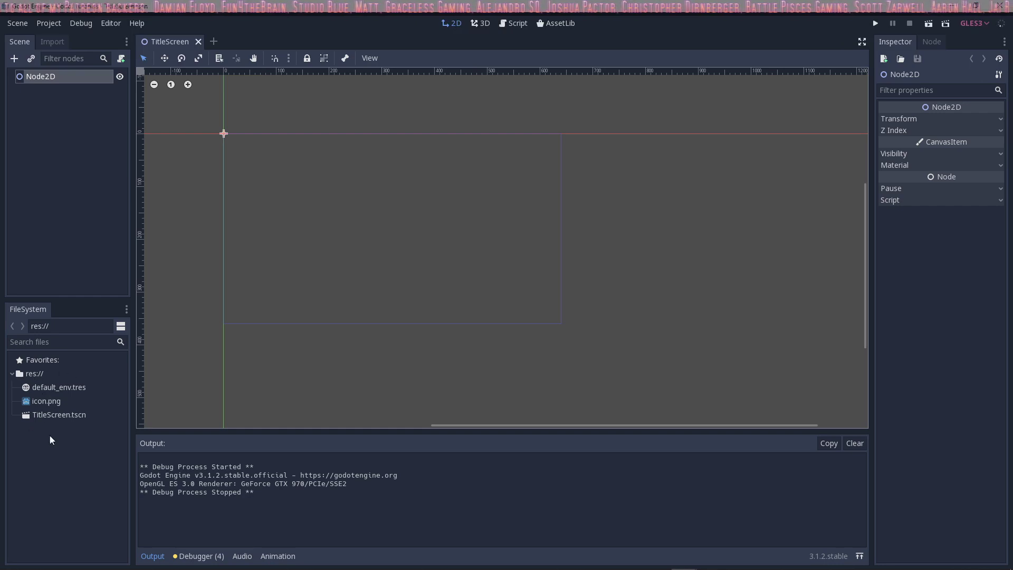
left_click(15, 374)
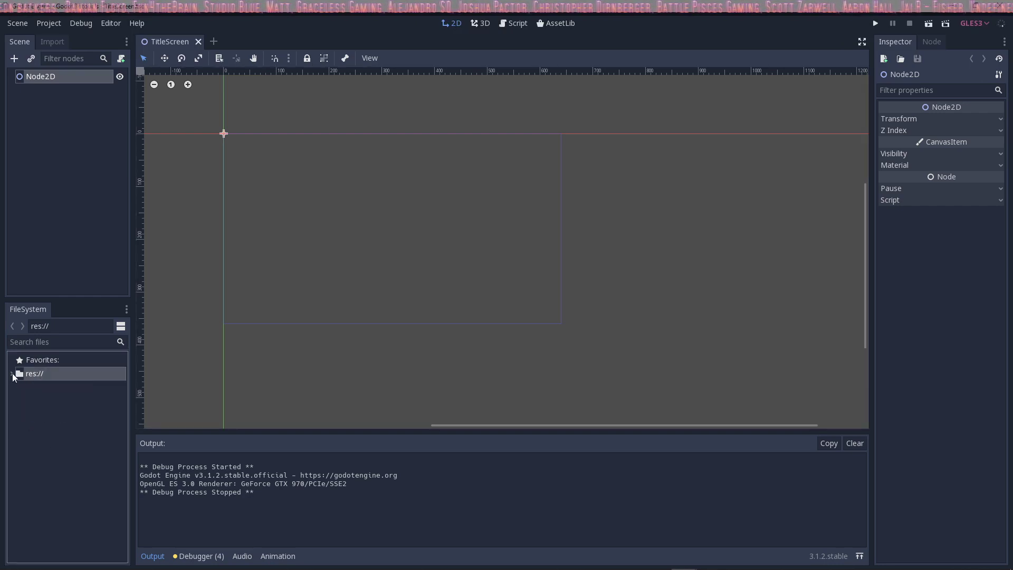
left_click(13, 376)
right_click(35, 378)
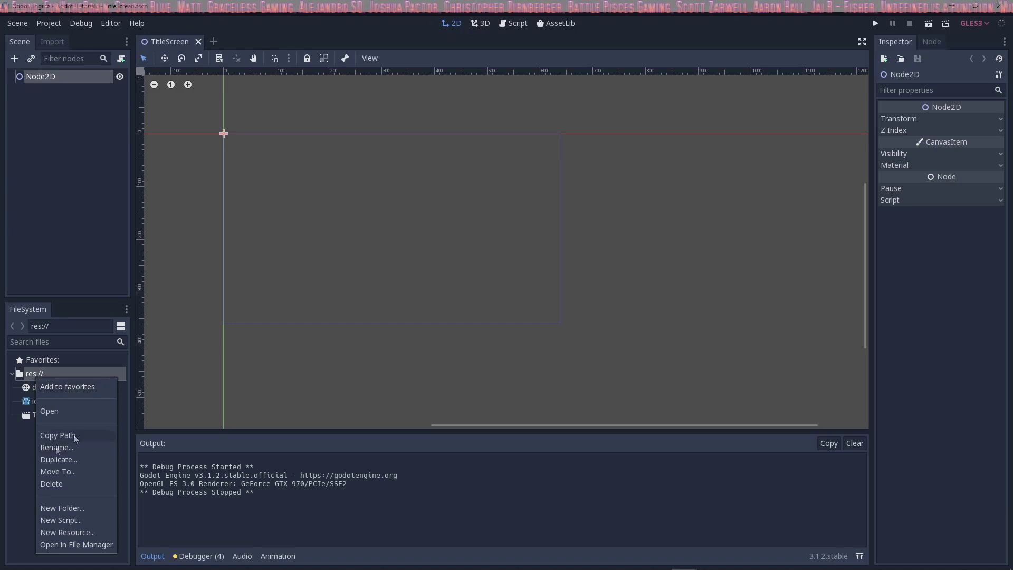
left_click(23, 443)
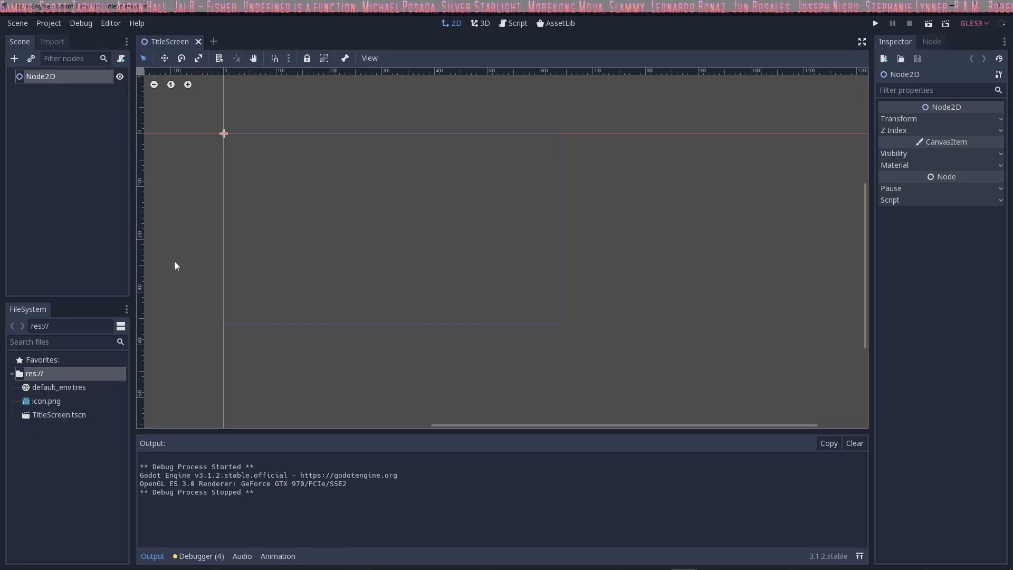
right_click(52, 373)
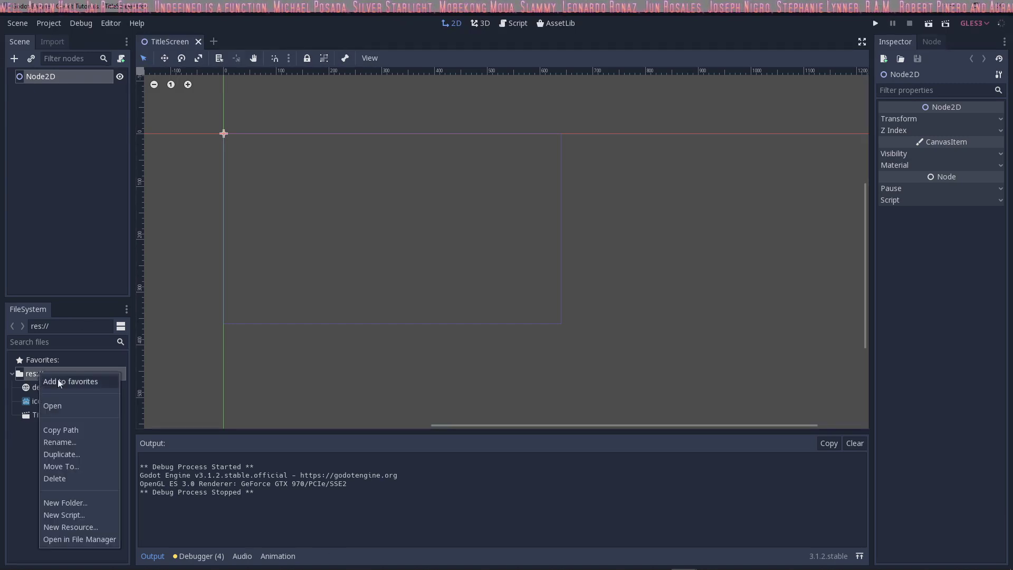
left_click(85, 502)
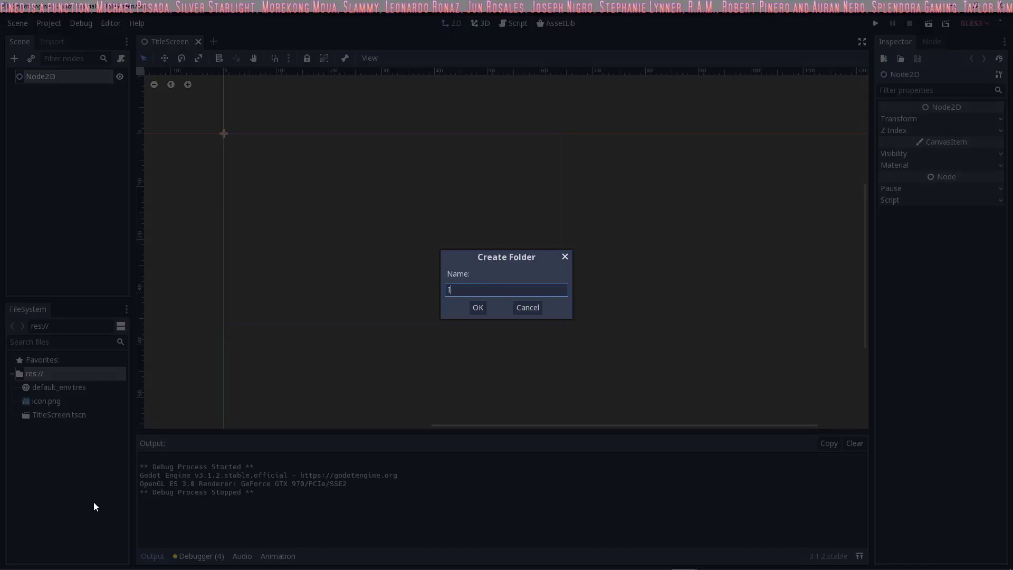
key("Return")
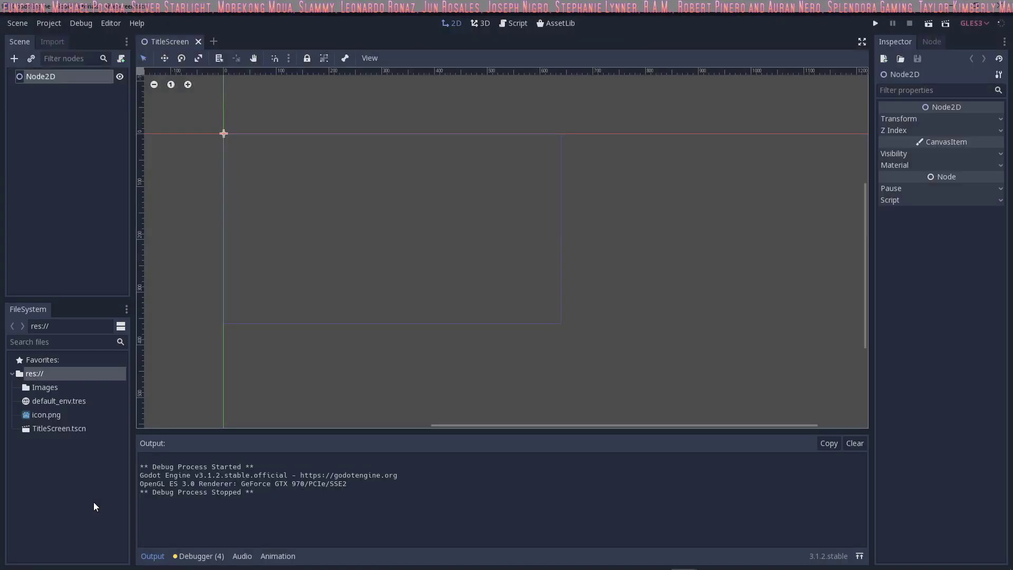
Create a Title folder inside Images
right_click(55, 389)
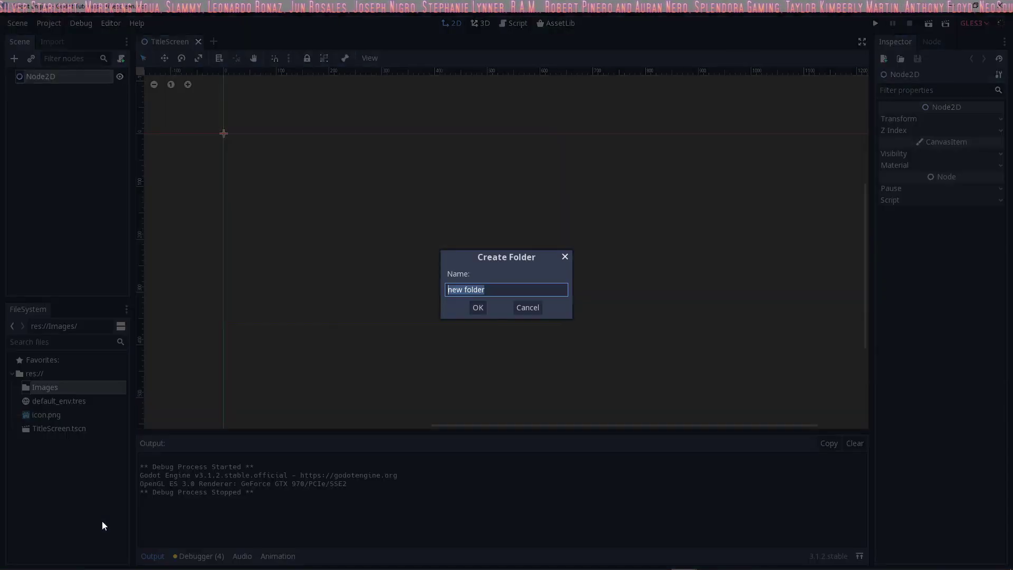
type("Title")
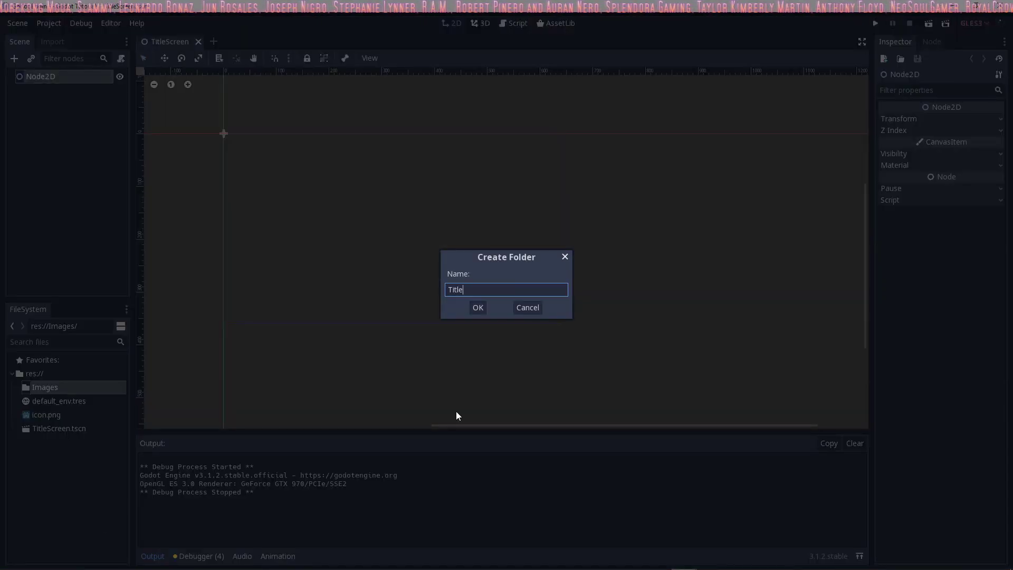
key("Return")
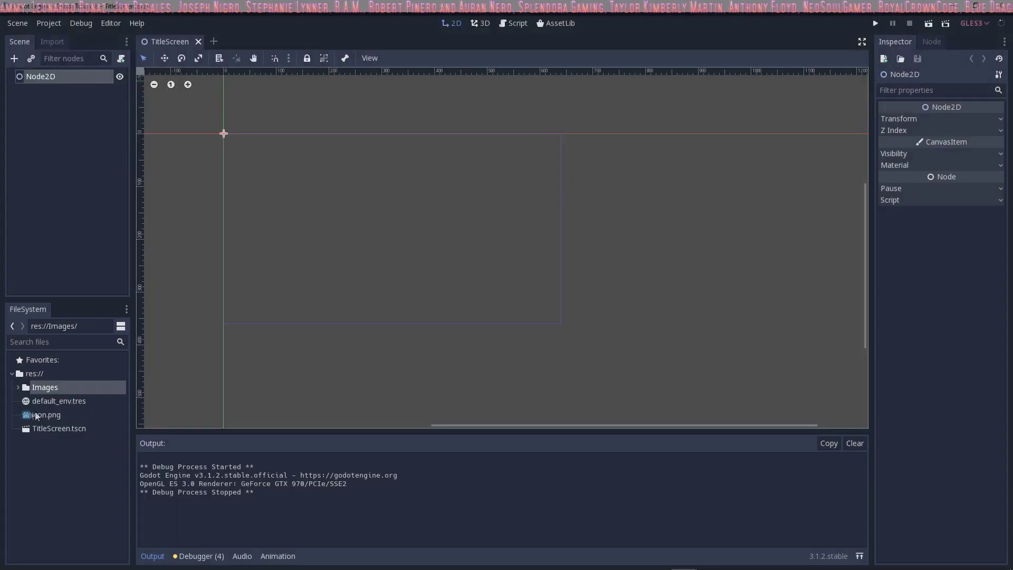
left_click(18, 387)
left_click(64, 401)
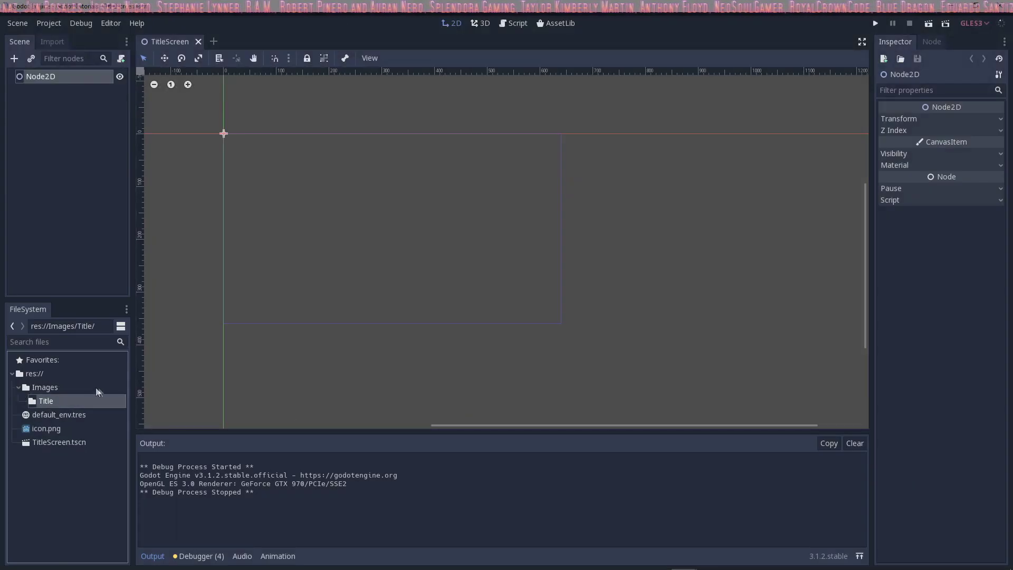
Open the Images folder in the system file manager
left_click(115, 24)
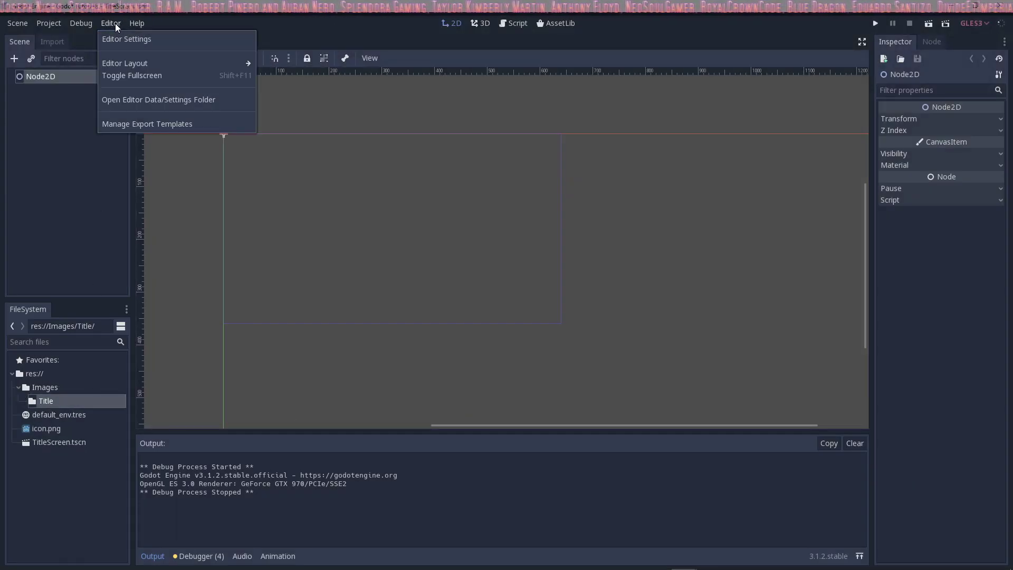
left_click(272, 272)
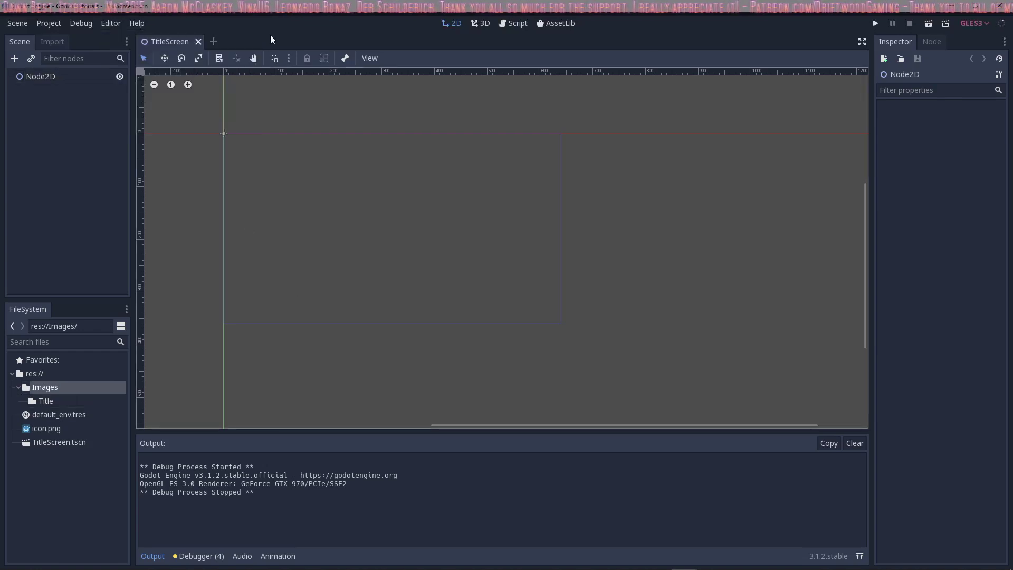
right_click(47, 387)
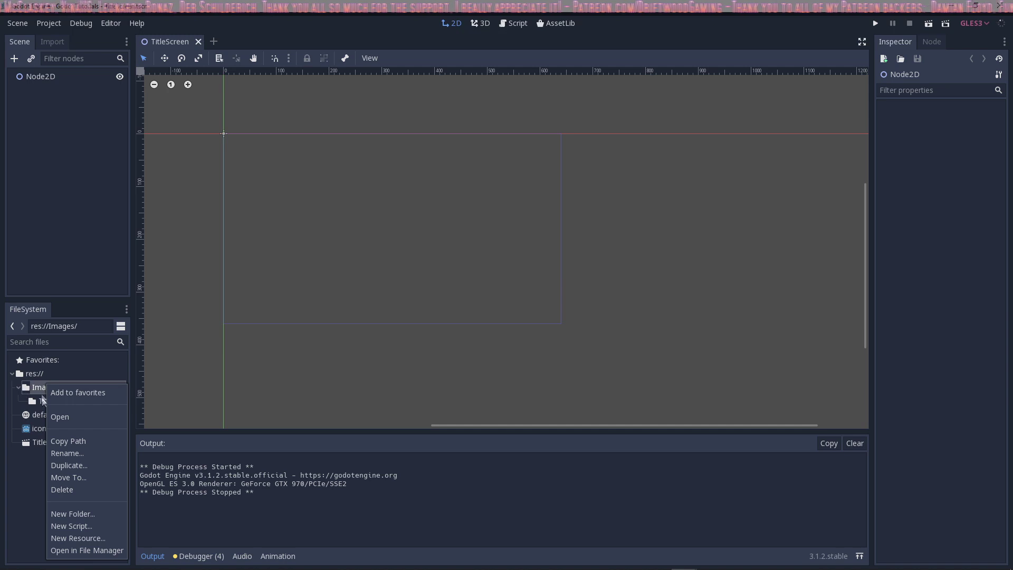
left_click(82, 554)
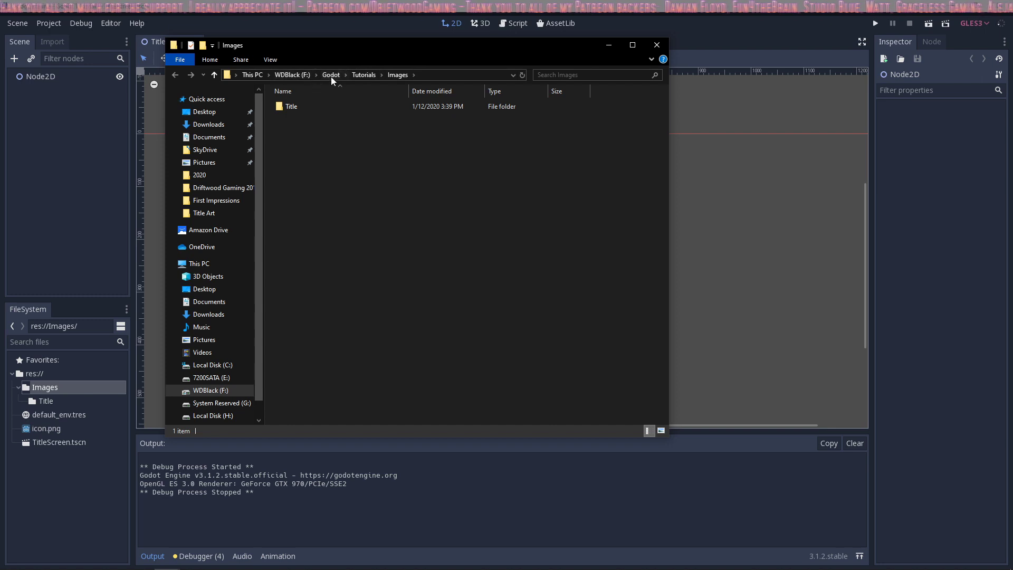
Paste Salmon Game Title2.png into Images/Title and drag it onto Godot's Title folder
double_click(296, 105)
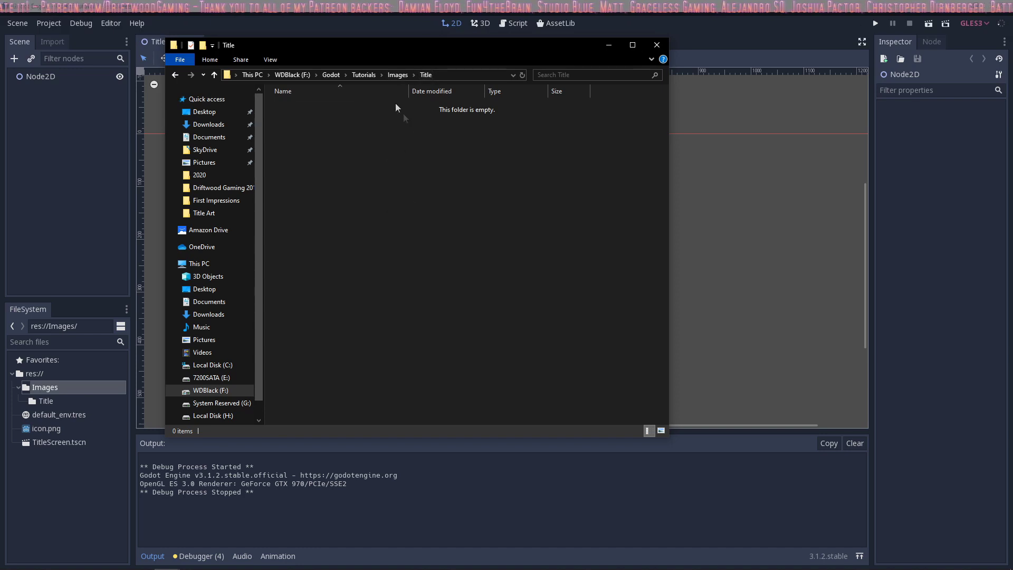
left_click_drag(403, 47, 472, 158)
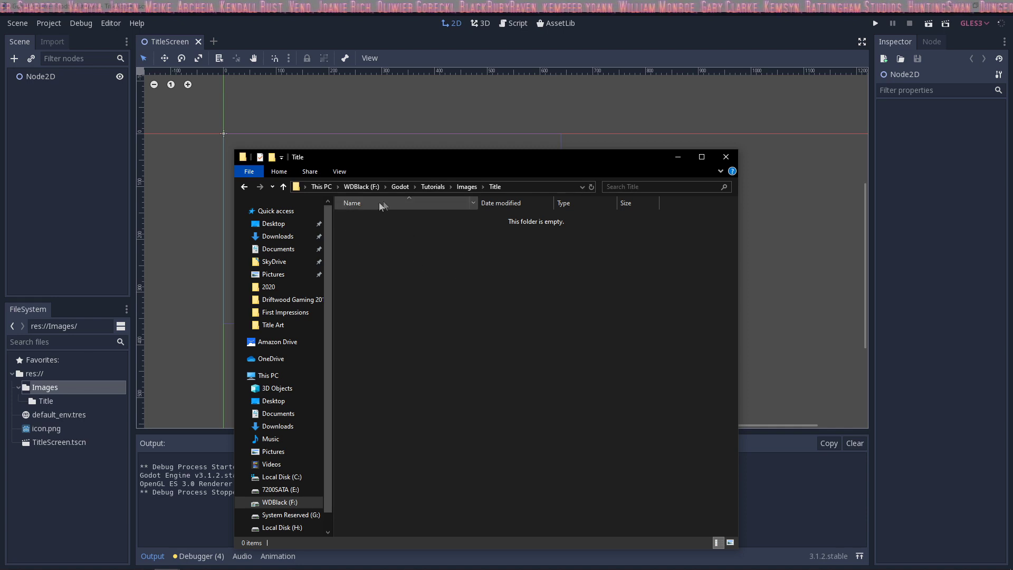
key("ctrl+v")
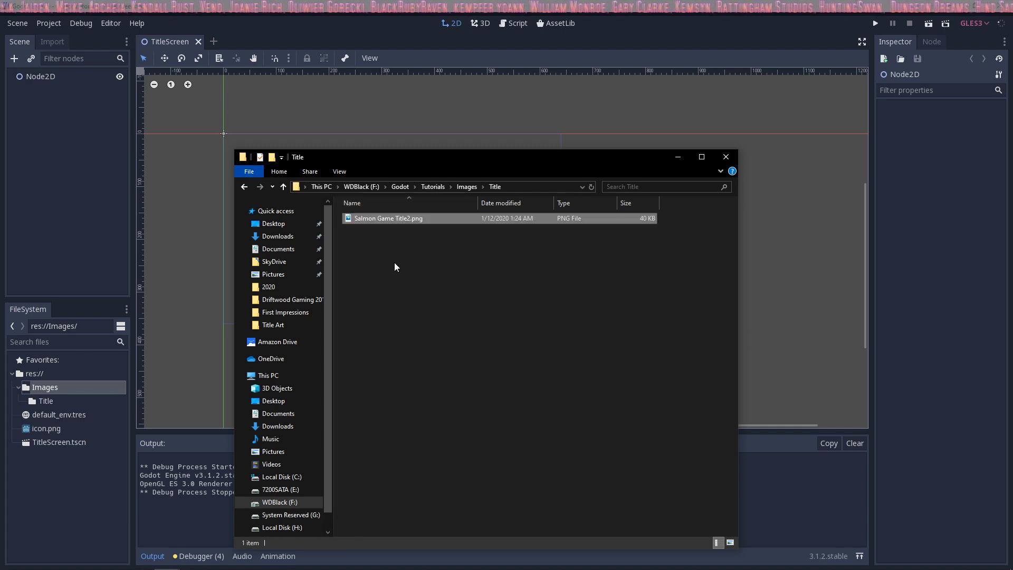
left_click(730, 542)
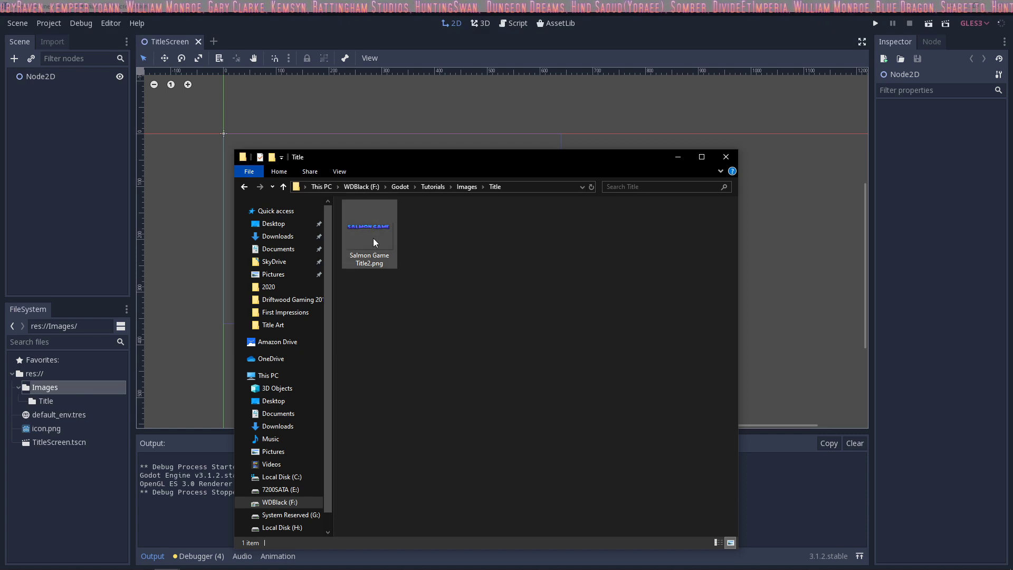
left_click_drag(600, 158, 828, 168)
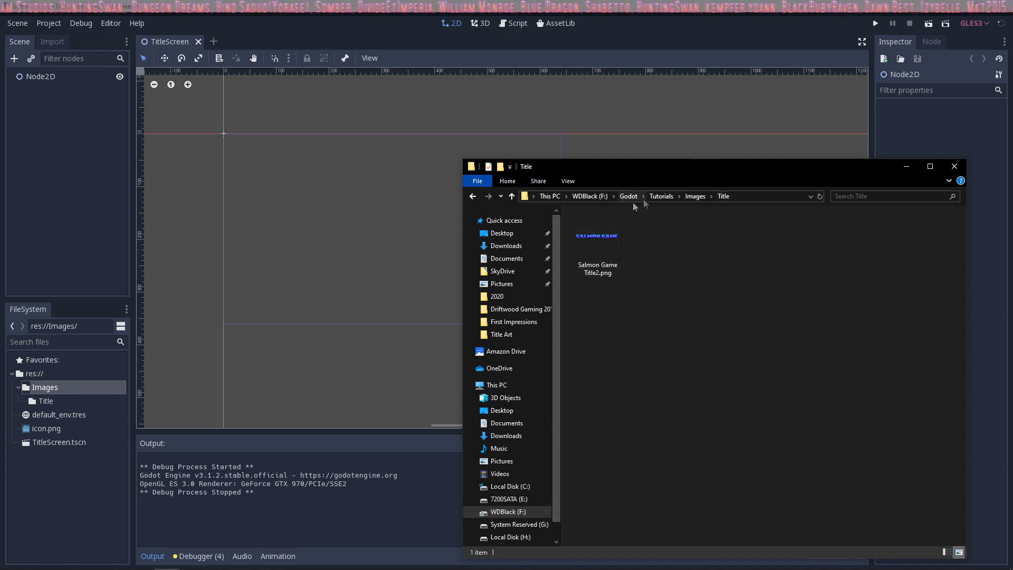
left_click_drag(6, 428, 45, 401)
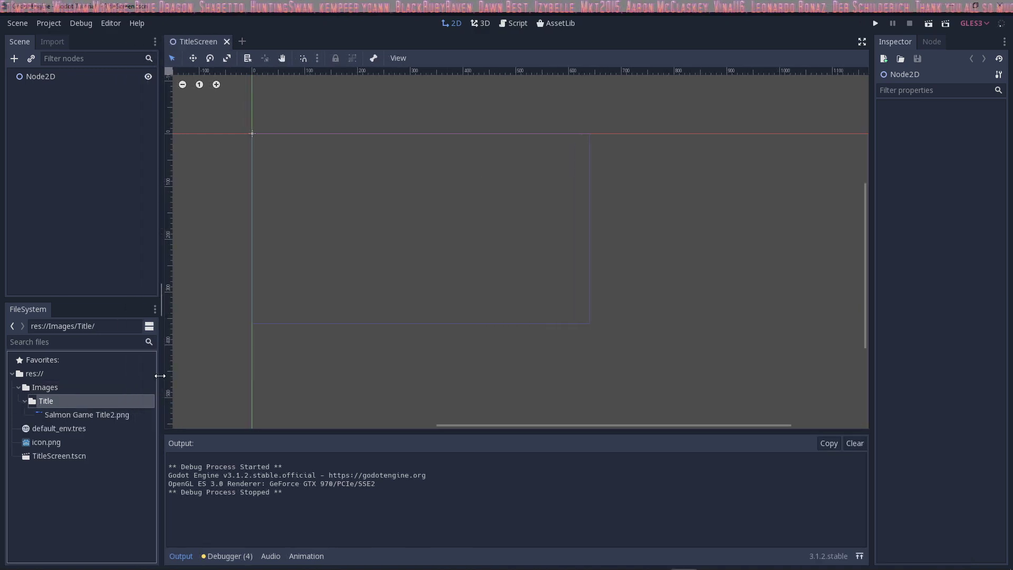
Drag Salmon Game Title2.png into the 2D viewport to create a sprite
left_click_drag(132, 378, 159, 378)
left_click(81, 414)
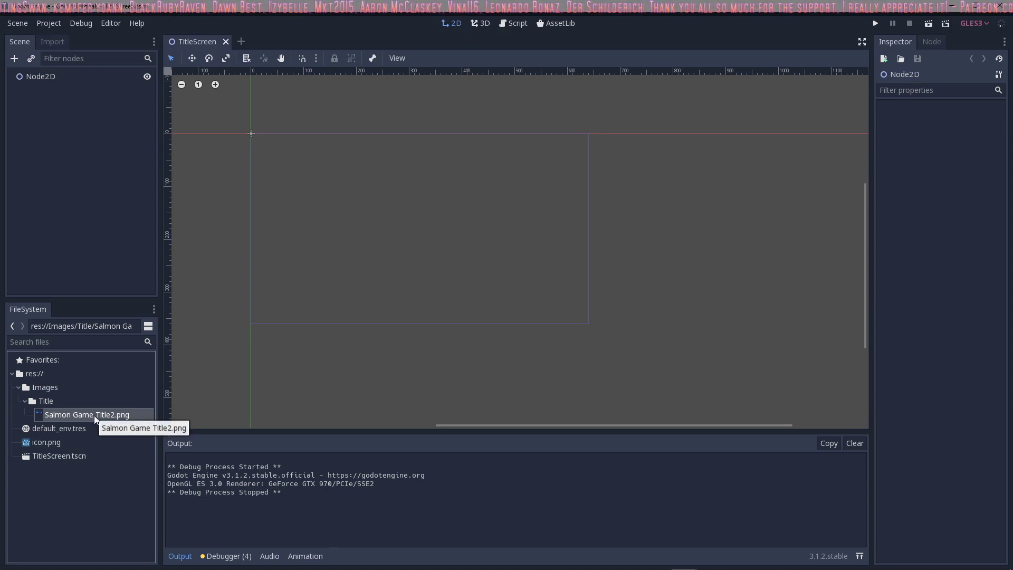
left_click_drag(94, 415, 426, 246)
Drag the Salmon Game Title2 sprite into place near the top of the scene
left_click(63, 92)
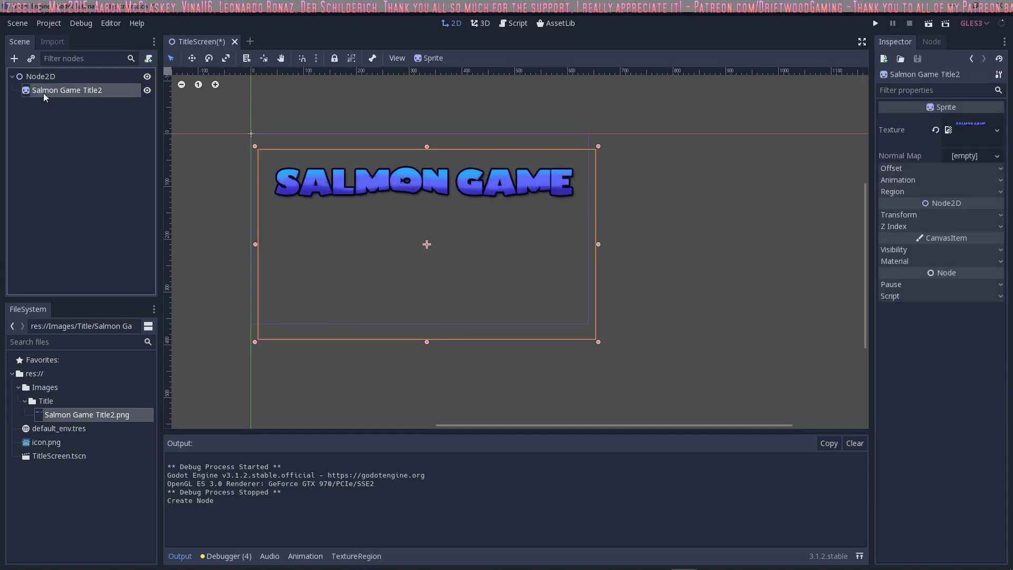
left_click(43, 77)
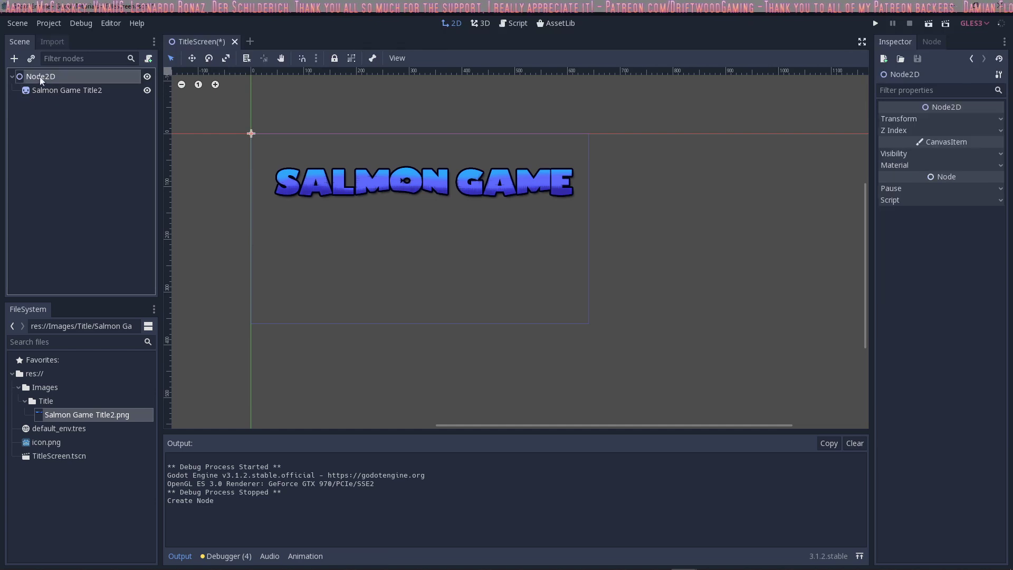
left_click(65, 90)
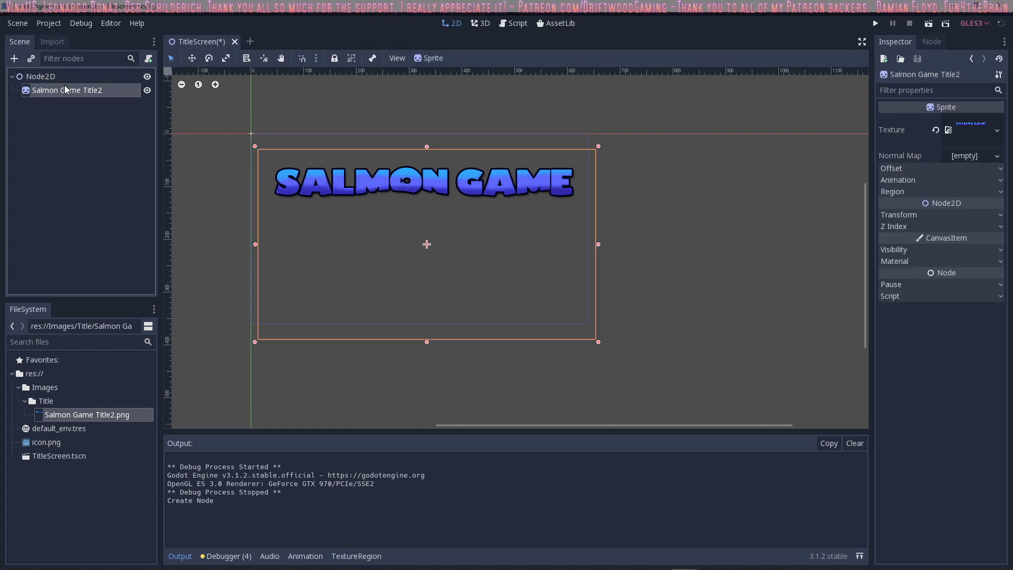
left_click_drag(398, 193, 393, 178)
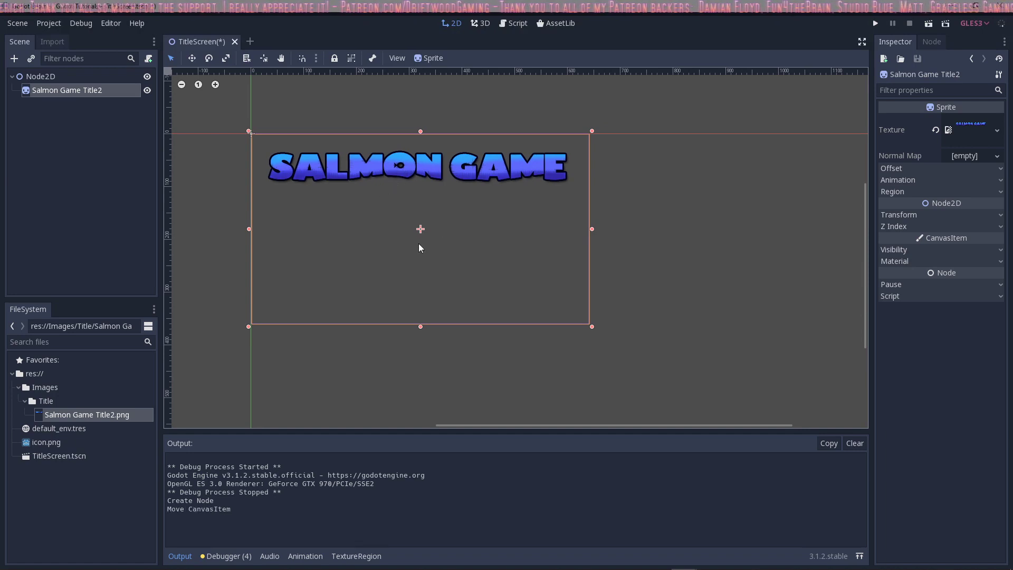
scroll(419, 243, "up", 3)
scroll(445, 226, "down", 6)
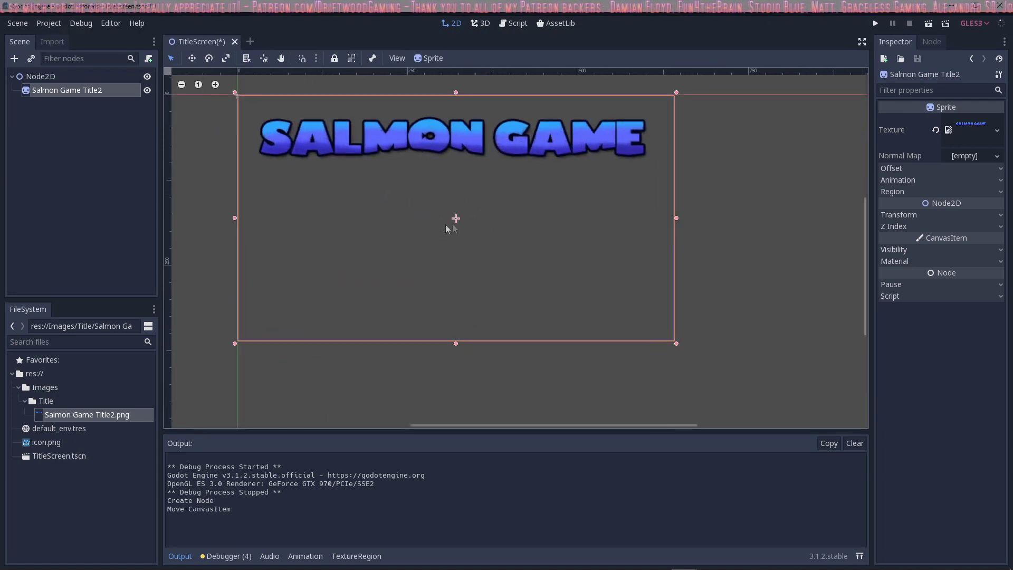
scroll(473, 245, "up", 3)
left_click_drag(516, 248, 413, 203)
left_click(662, 170)
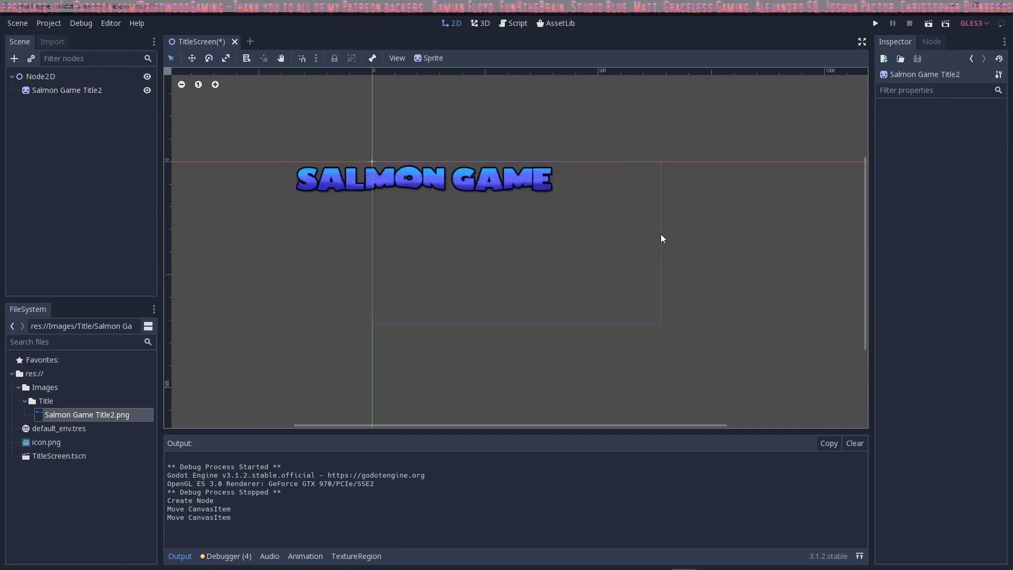
left_click_drag(398, 182, 499, 202)
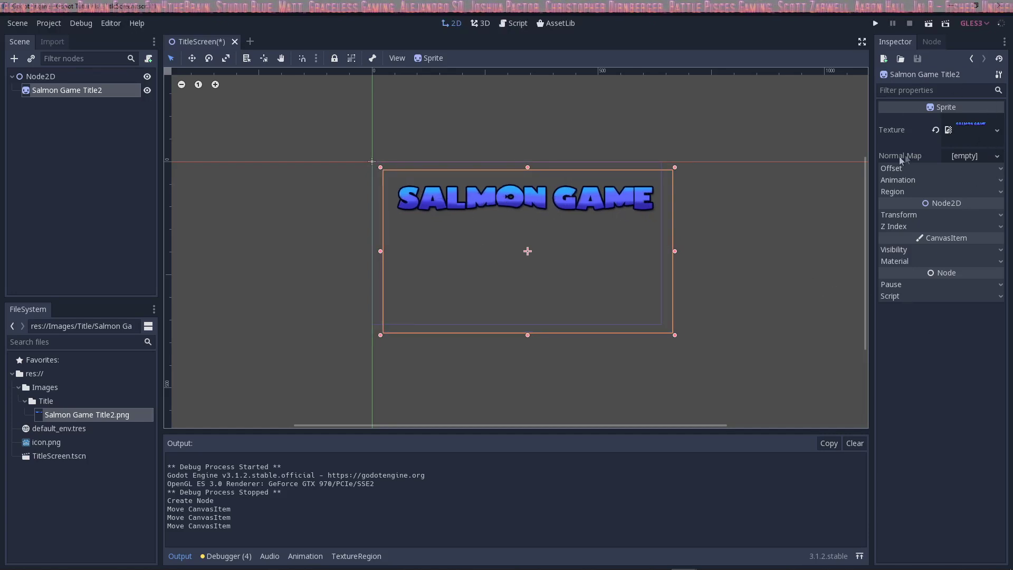
Expand the sprite's Inspector sections and drag it toward the scene origin
left_click(998, 76)
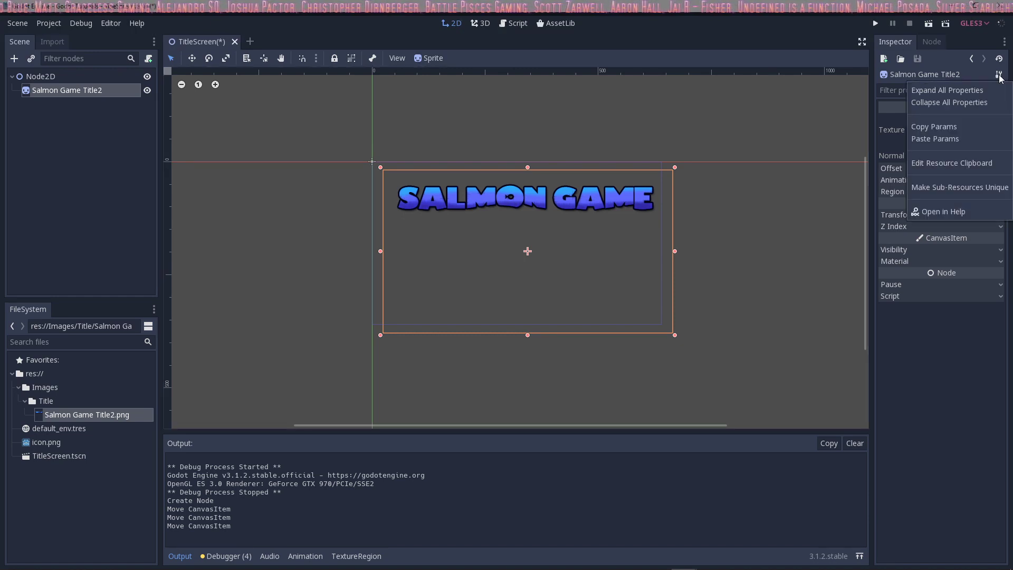
left_click(973, 88)
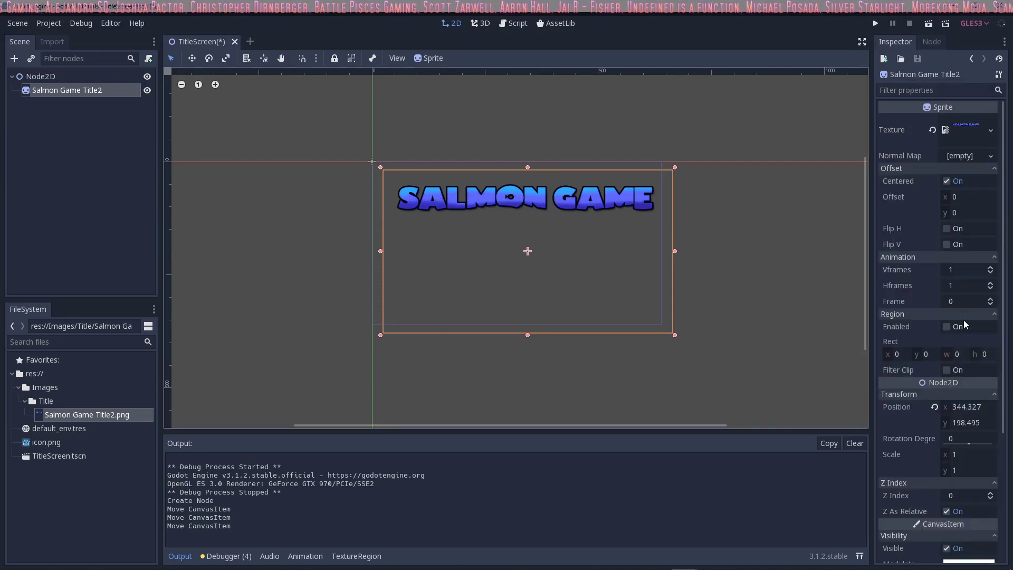
scroll(962, 408, "down", 5)
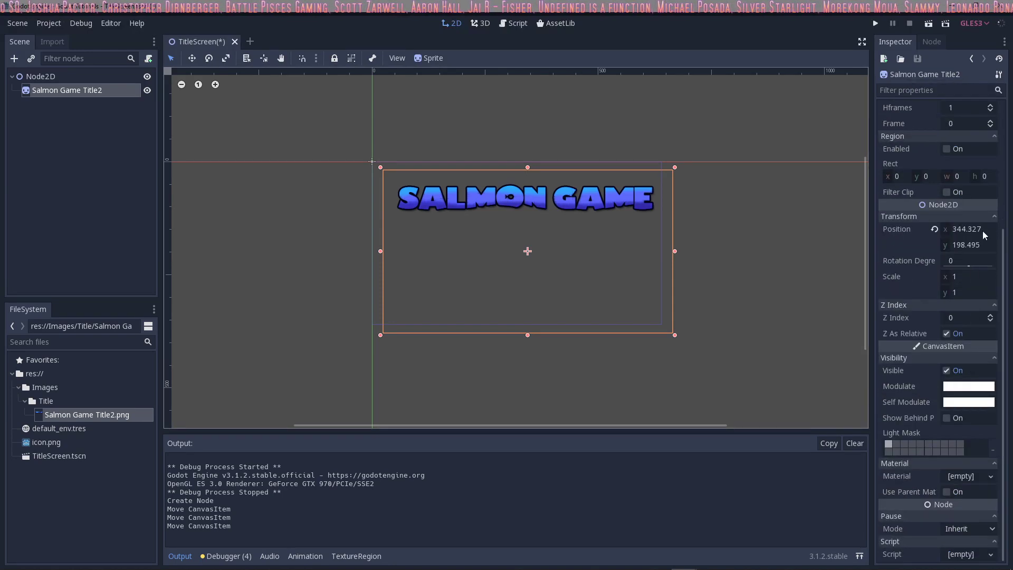
left_click(934, 229)
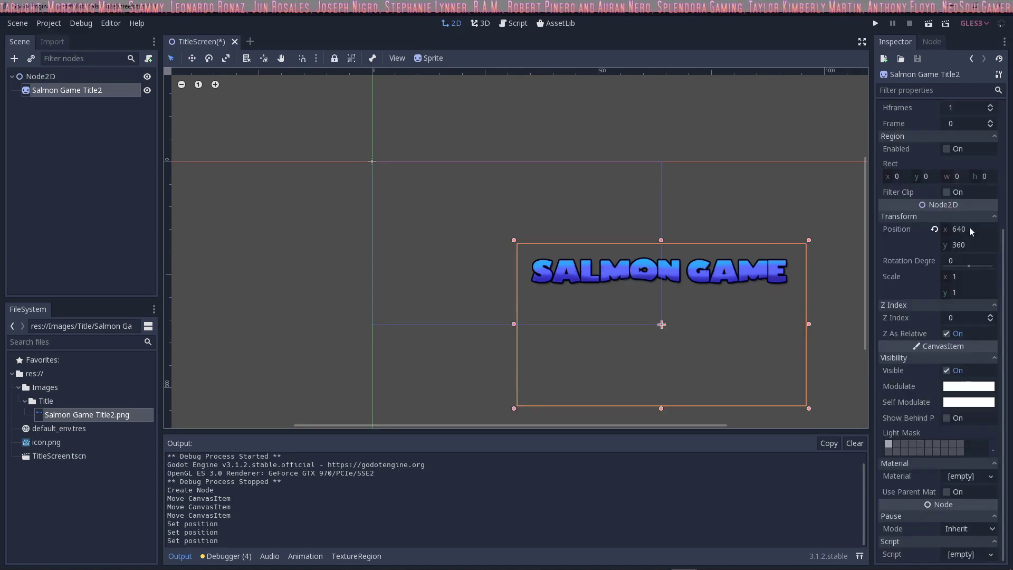
mouse_move(628, 270)
left_mouse_down()
mouse_move(559, 233)
mouse_move(609, 249)
mouse_move(631, 268)
mouse_move(622, 270)
left_mouse_up()
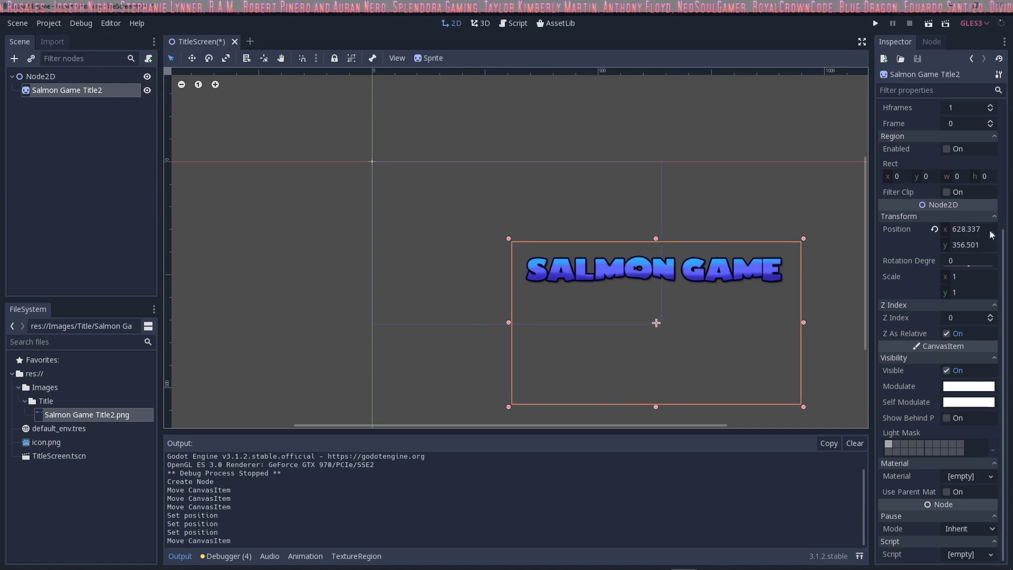
left_click_drag(613, 267, 473, 187)
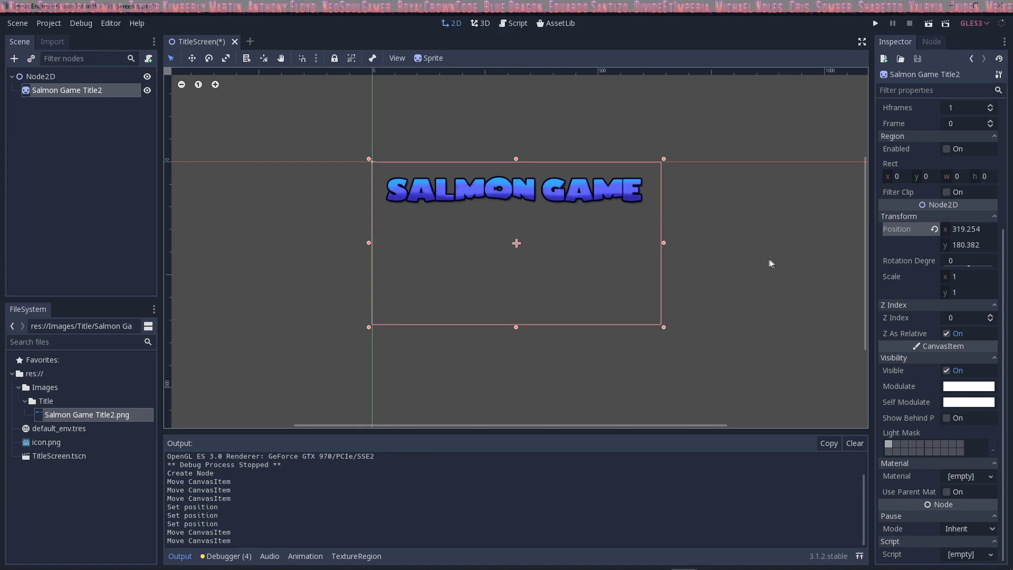
Set the title sprite's Position to x 320, y 180 and run the project
left_click(983, 228)
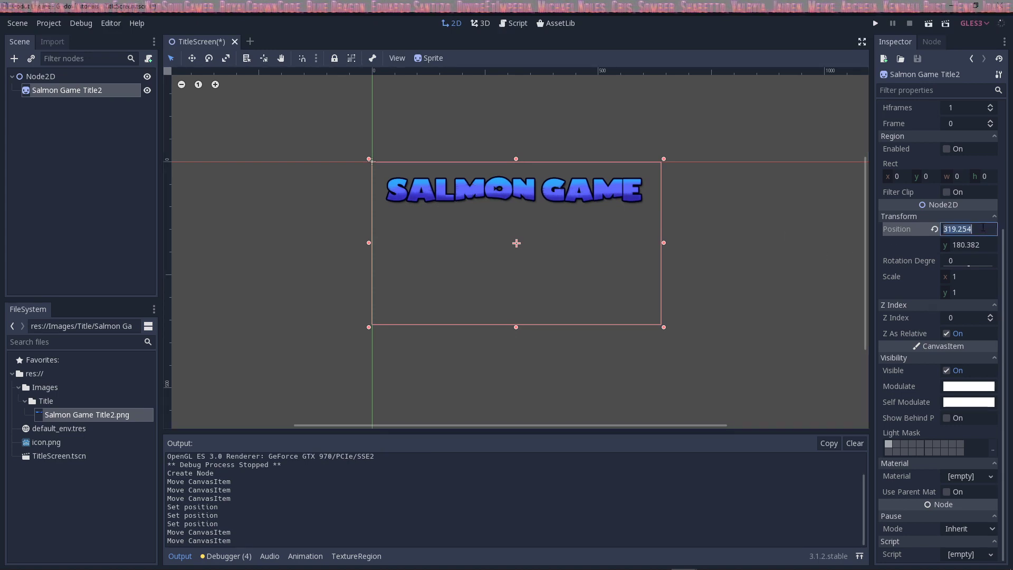
type("320")
key("Return")
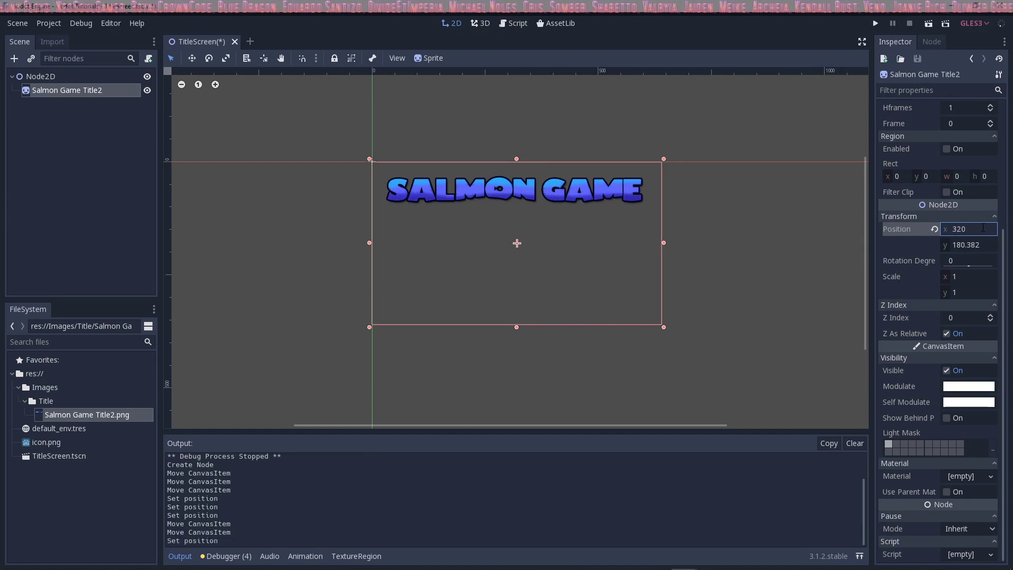
left_click(974, 245)
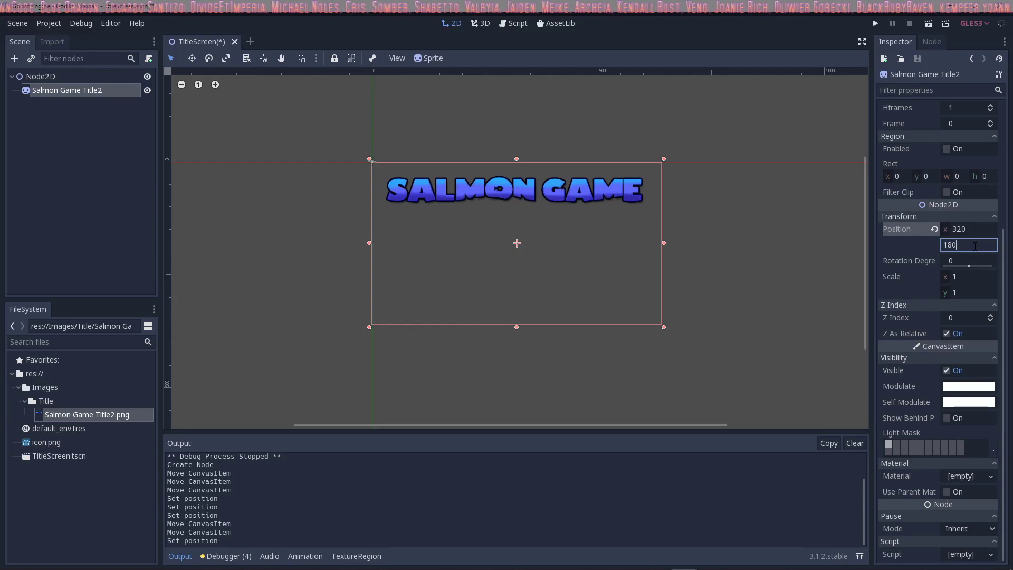
key("Return")
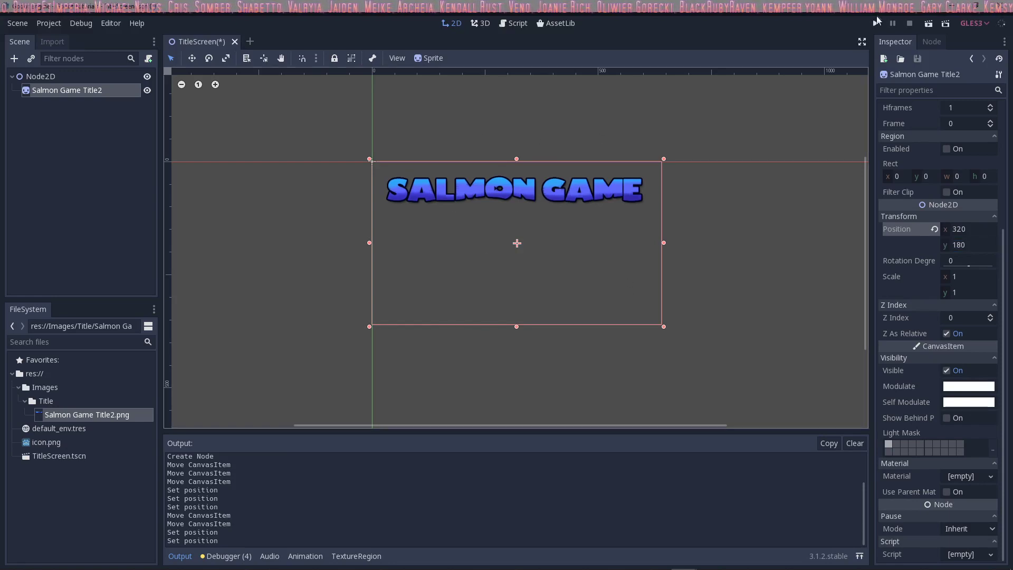
left_click(876, 23)
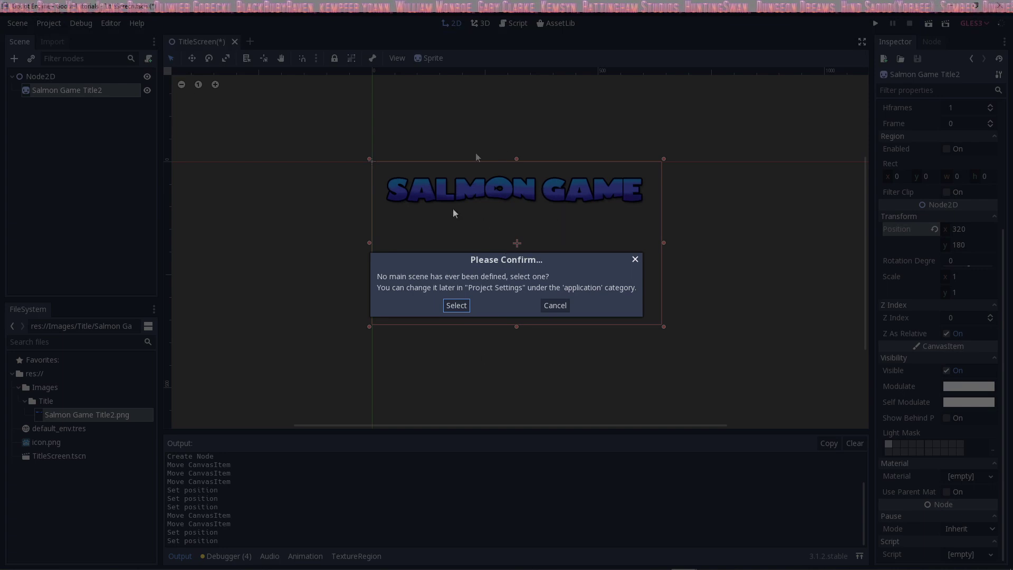
Select TitleScreen.tscn as main scene, view the game maximized, then close it
left_click(466, 309)
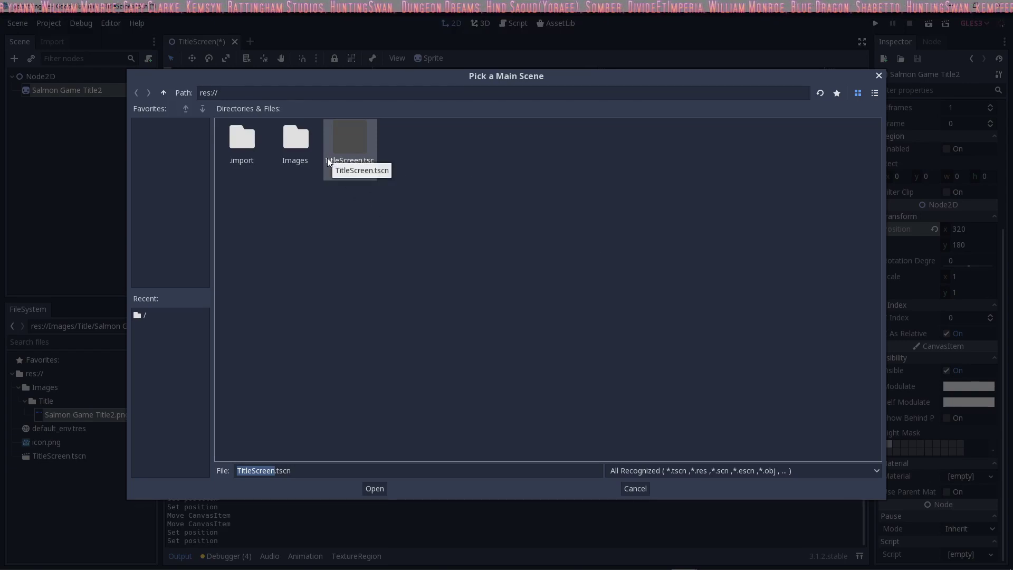
left_click(375, 489)
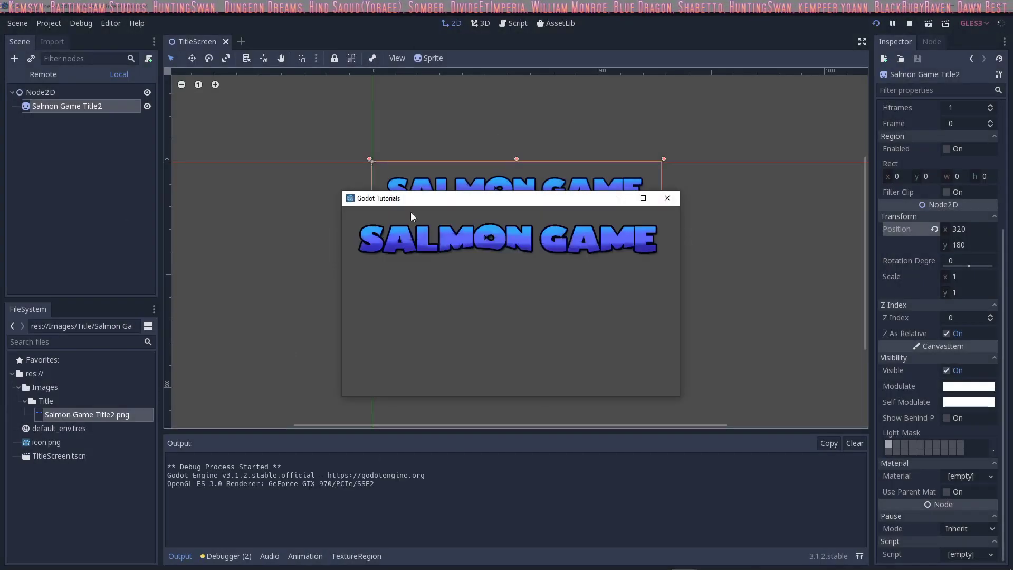
left_click_drag(456, 199, 430, 145)
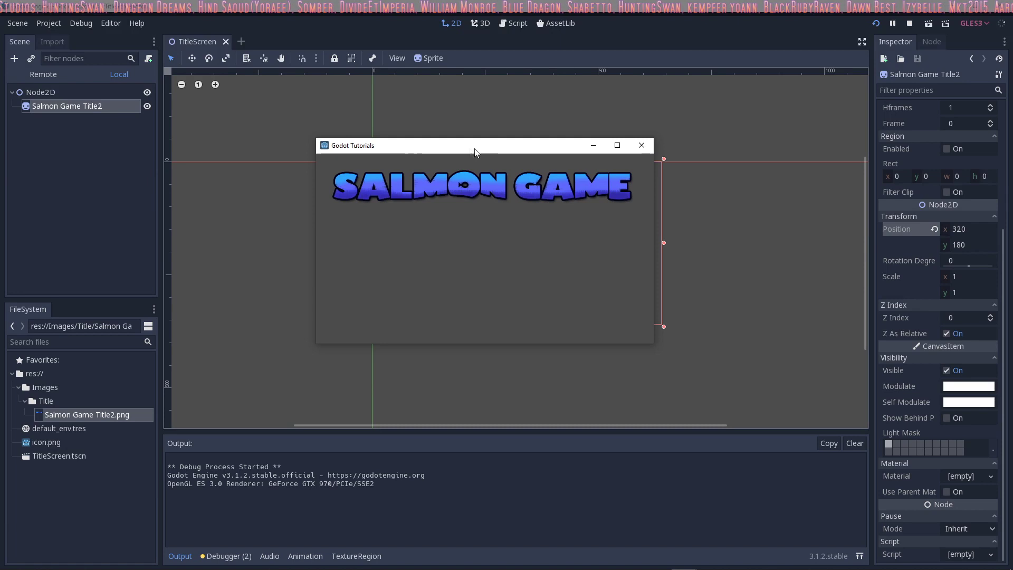
left_click(617, 145)
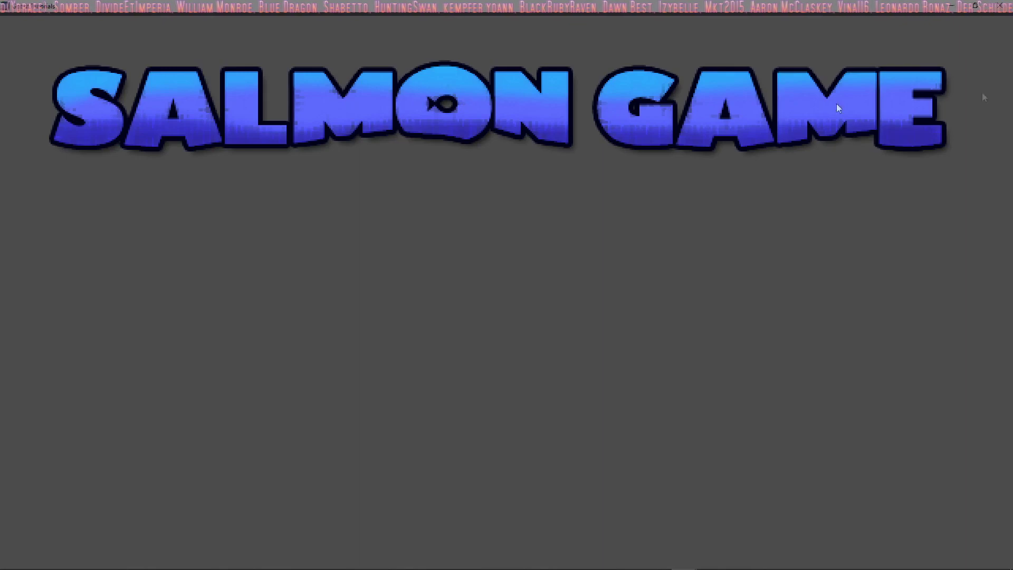
left_click(999, 5)
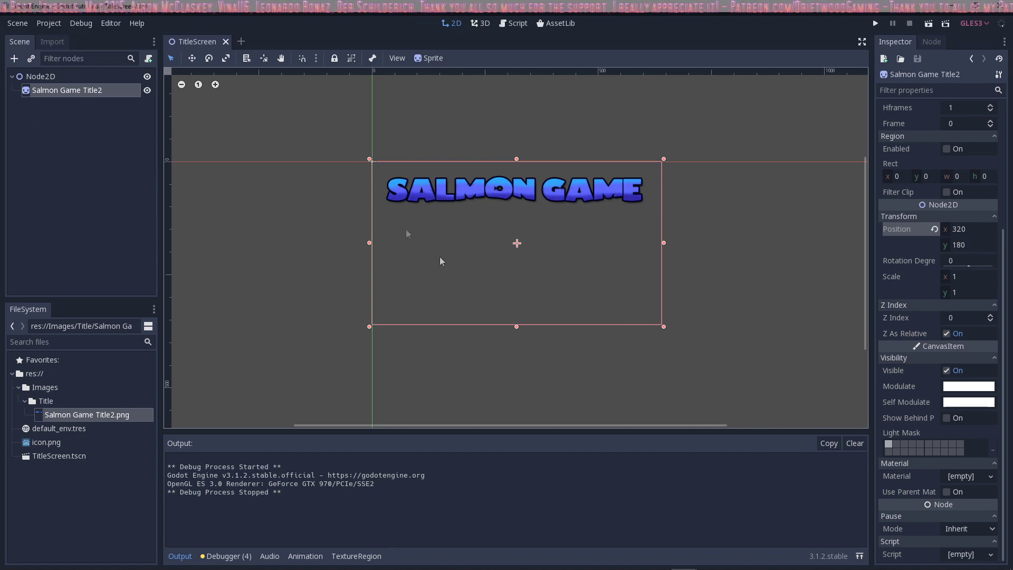
Drag TitleArt.png onto the canvas and add it as a Sprite
key("alt+Tab")
left_click(684, 262)
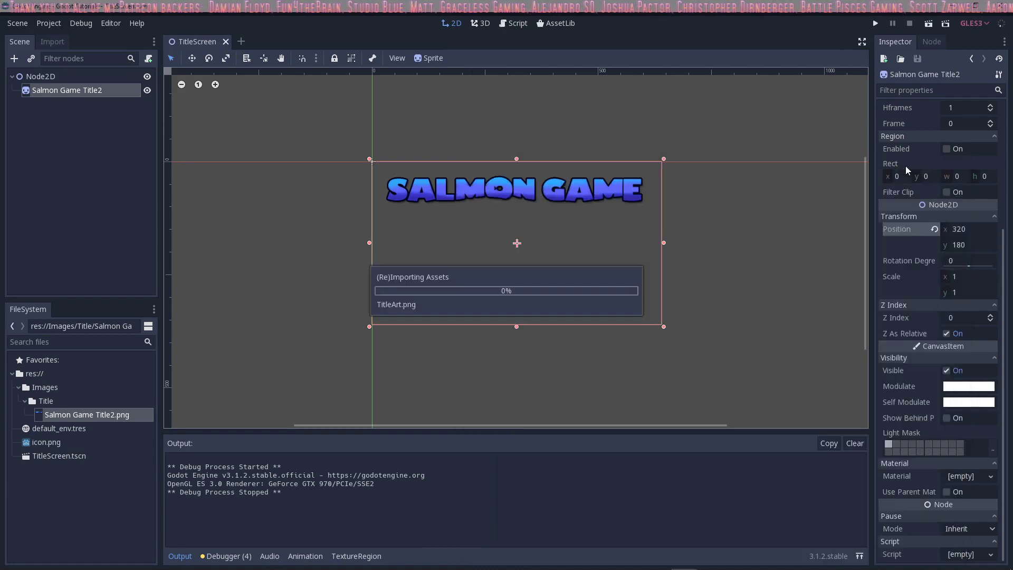
left_click(905, 166)
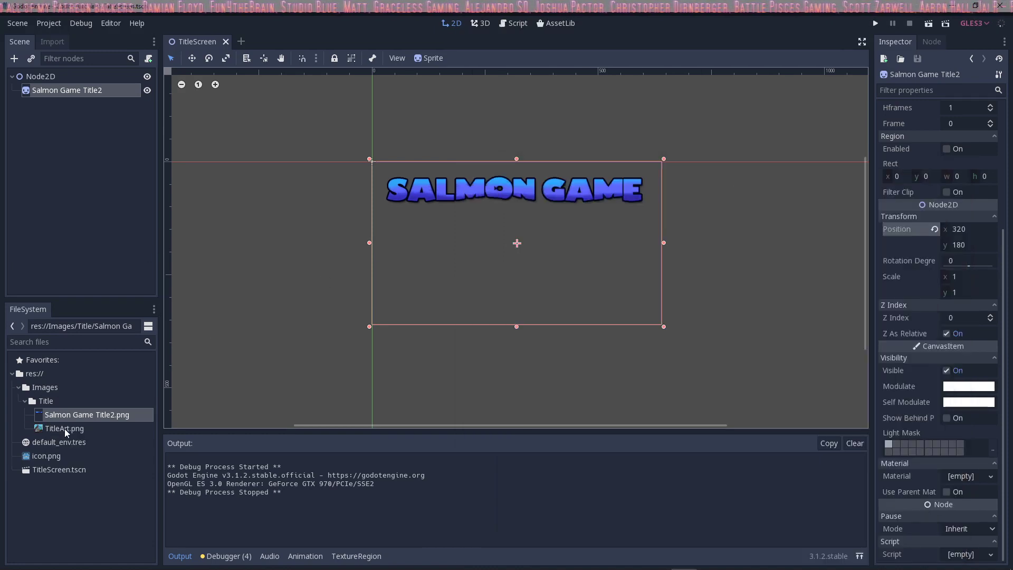
left_click_drag(61, 430, 519, 251)
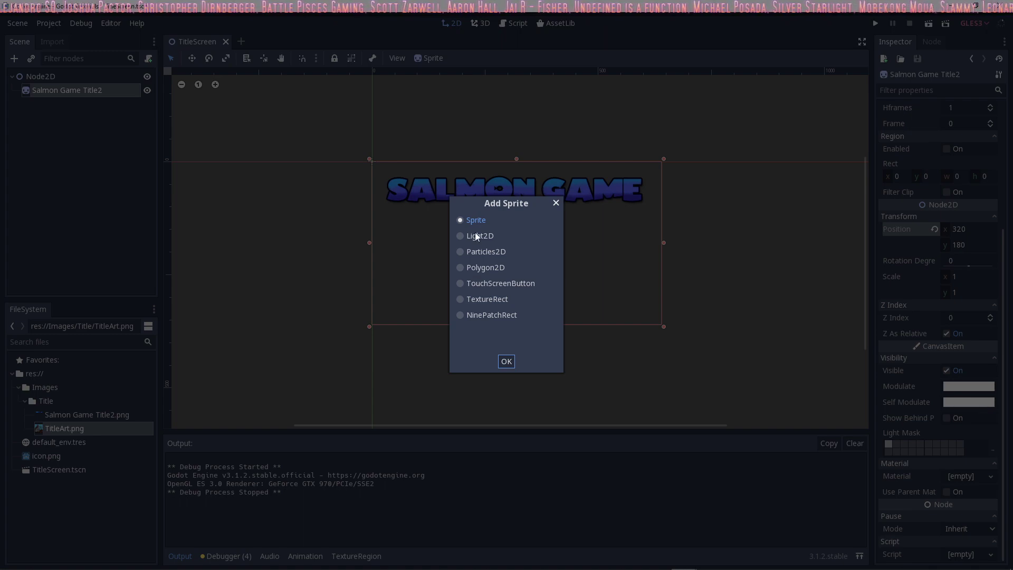
left_click(506, 361)
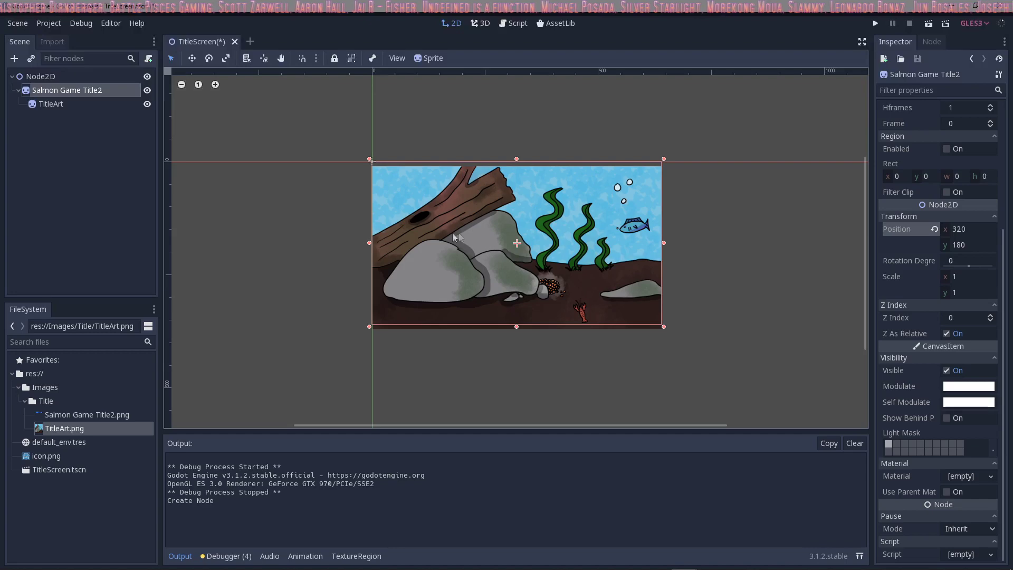
mouse_move(511, 242)
left_mouse_down()
mouse_move(553, 240)
mouse_move(524, 245)
mouse_move(512, 238)
mouse_move(521, 234)
left_mouse_up()
left_click_drag(457, 211, 449, 214)
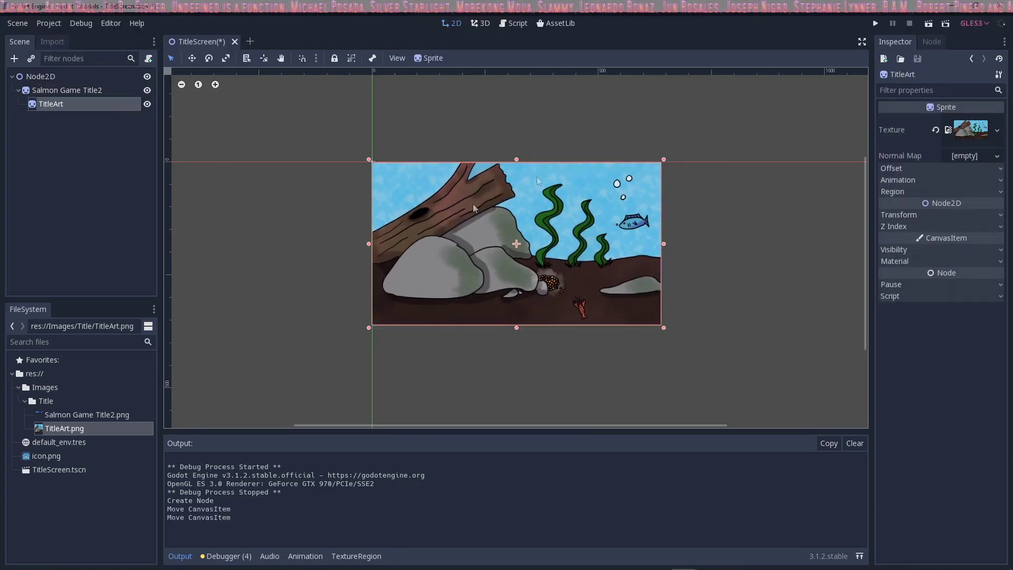
Set the TitleArt sprite's Position to 0, 0 in the Inspector
left_click(998, 74)
left_click(968, 90)
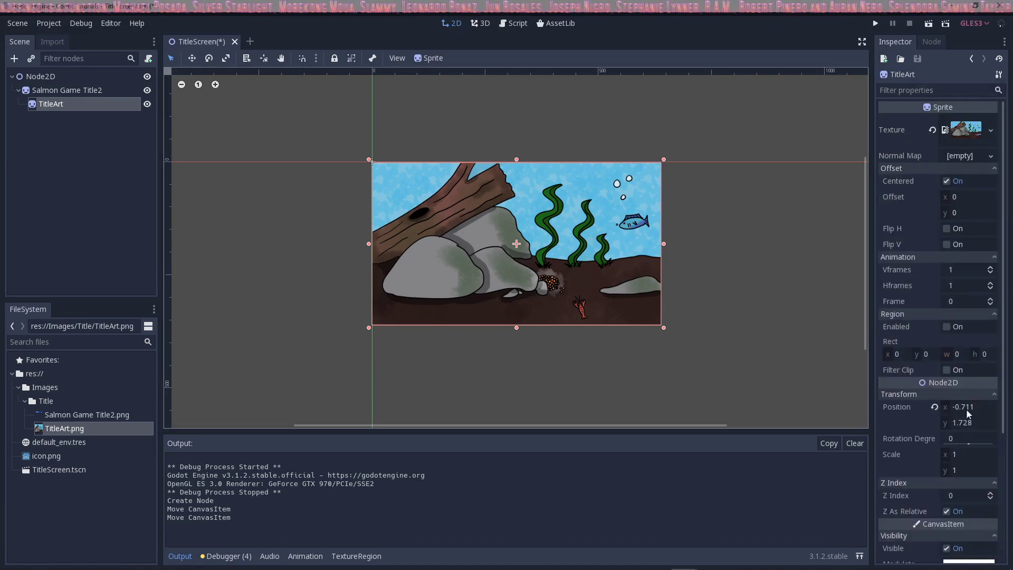
left_click_drag(644, 297, 644, 296)
scroll(939, 317, "down", 3)
left_click(976, 291)
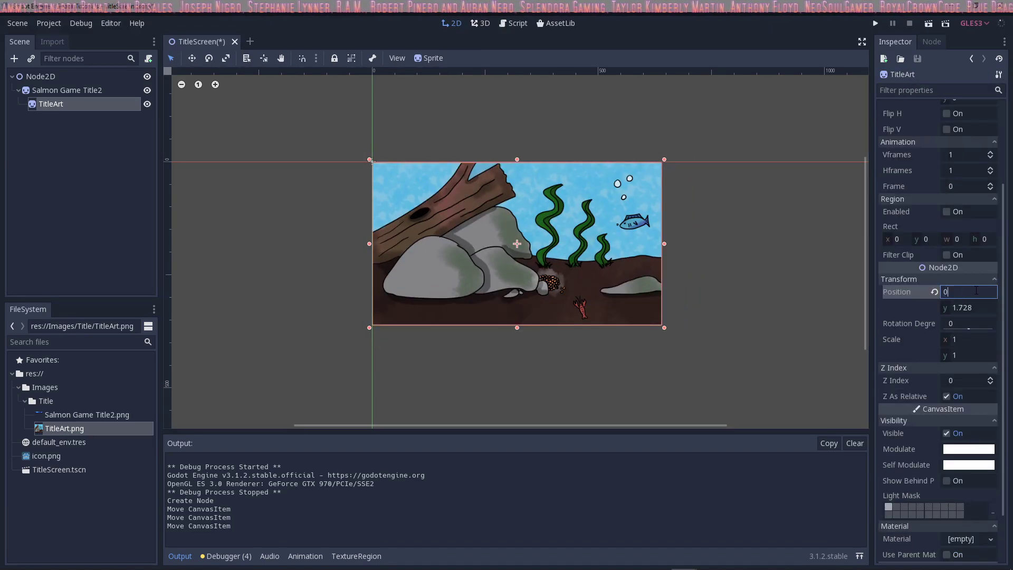
key("Tab")
type("0")
key("Return")
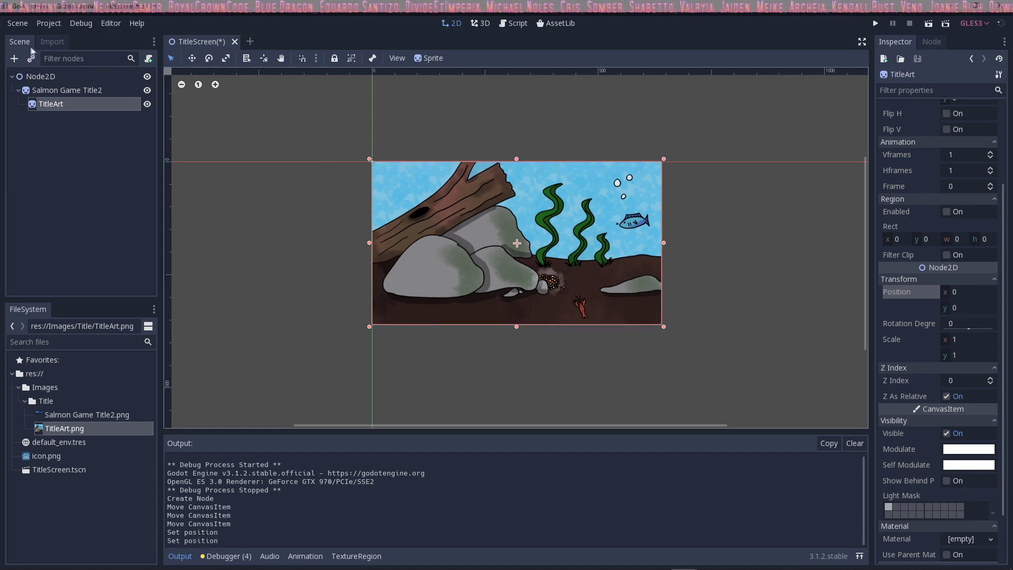
Move TitleArt directly under Node2D, just above Salmon Game Title2, and check both nodes' properties
left_click(72, 90)
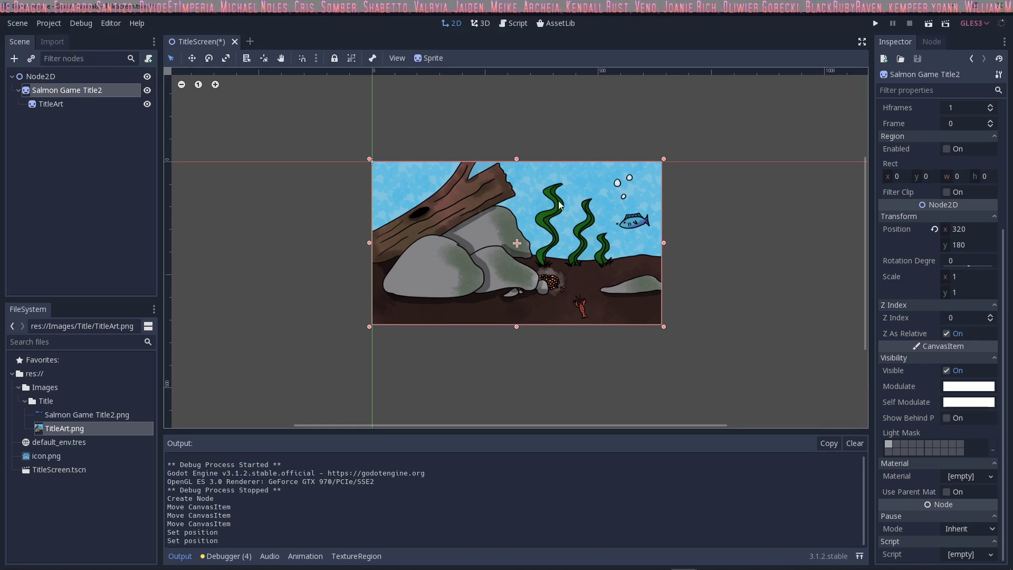
left_click(49, 104)
mouse_move(49, 105)
left_mouse_down()
mouse_move(69, 91)
mouse_move(44, 103)
mouse_move(58, 86)
mouse_move(53, 105)
mouse_move(50, 77)
mouse_move(47, 122)
mouse_move(46, 109)
left_mouse_up()
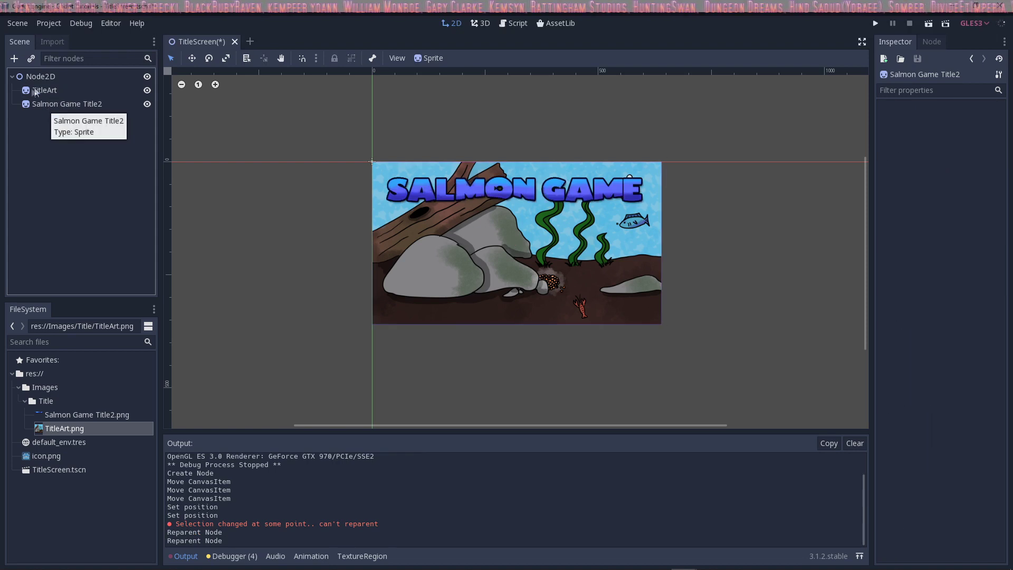
left_click(46, 90)
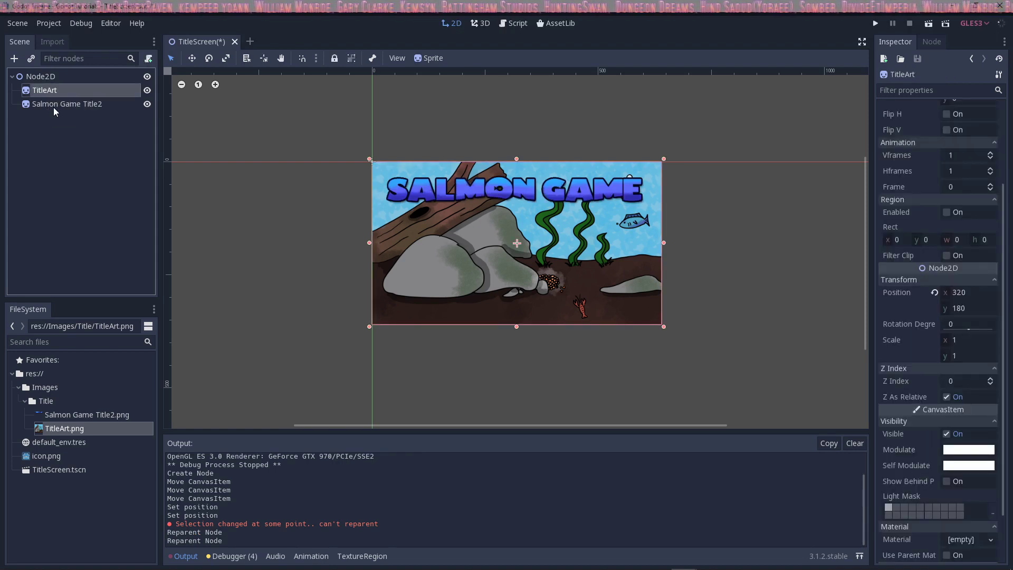
left_click(53, 105)
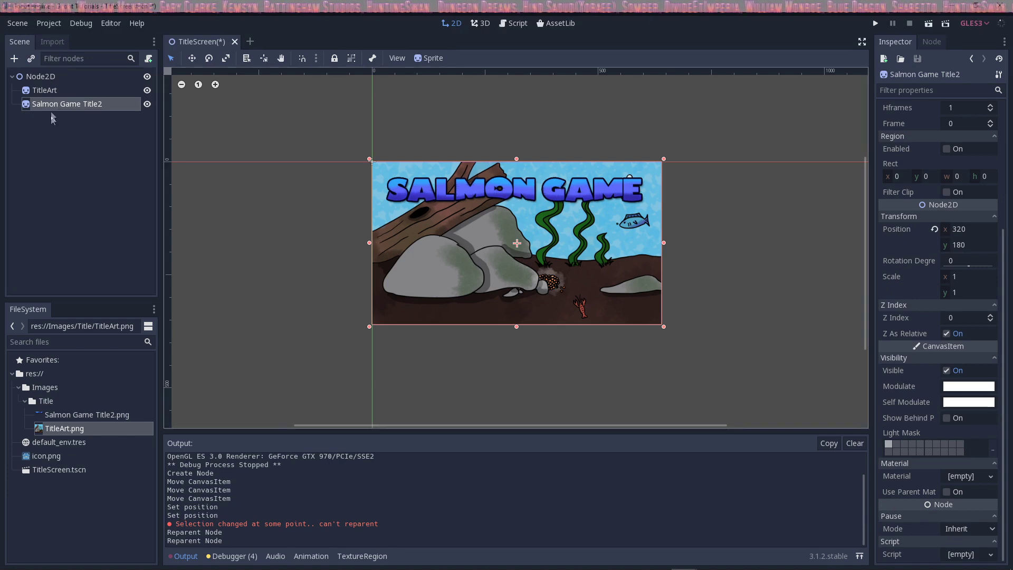
Toggle the background art's and title sprite's visibility off and on to confirm the layering
left_click(147, 90)
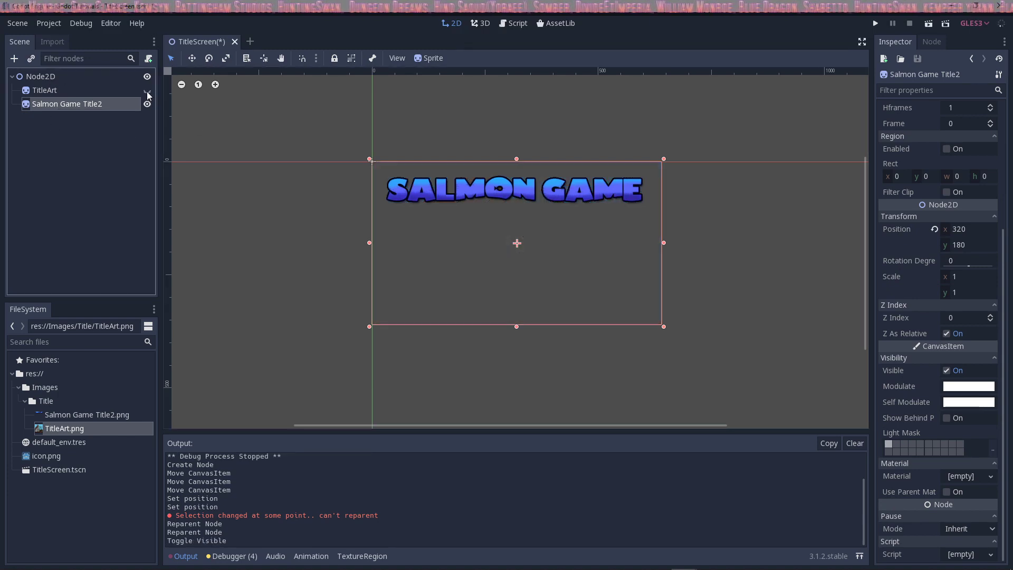
left_click(147, 91)
left_click(147, 103)
left_click(147, 103)
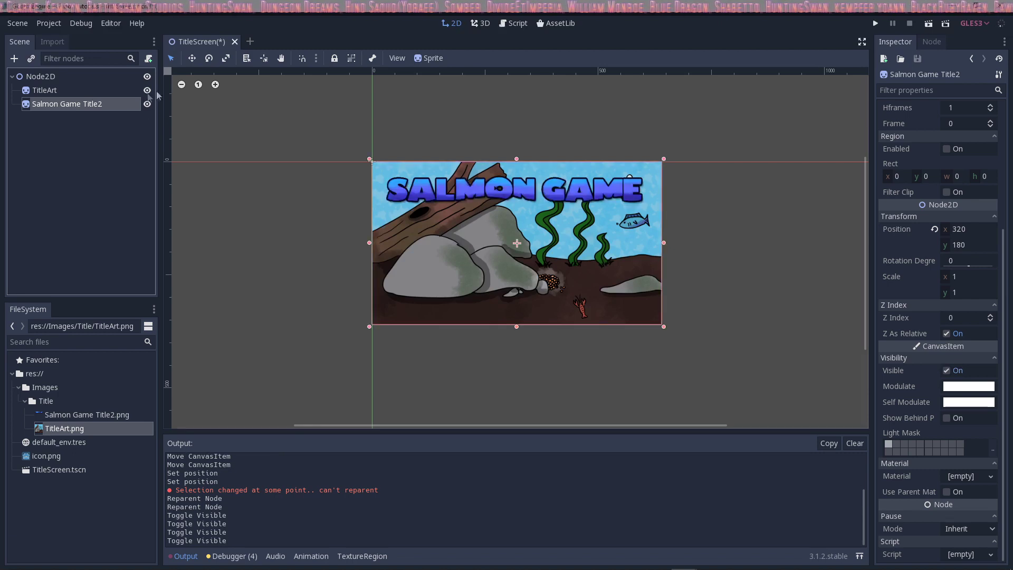
Save all scenes, then test-run the game maximized to check the SALMON GAME logo, and close it
left_click(19, 23)
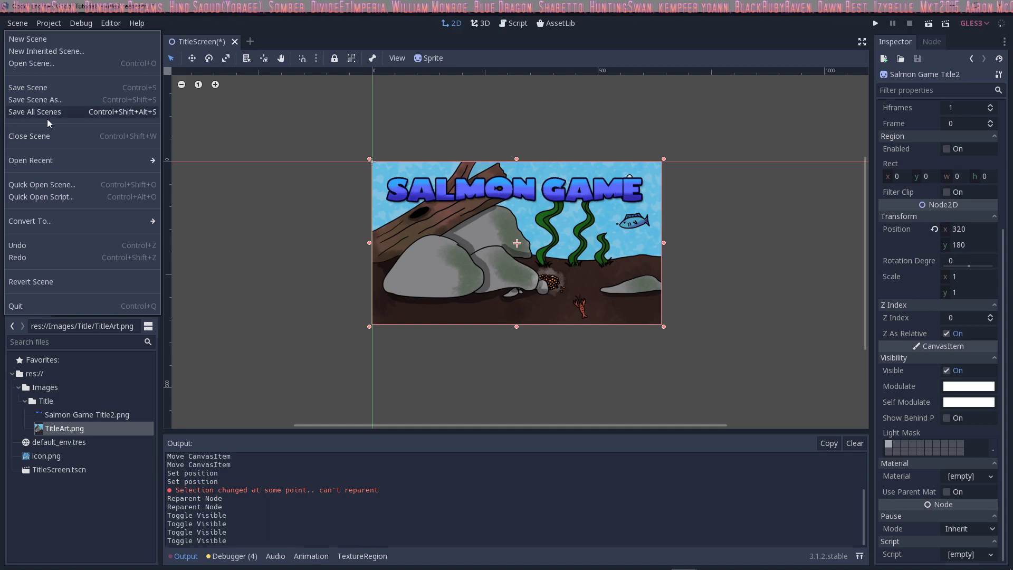
left_click(46, 119)
left_click(875, 23)
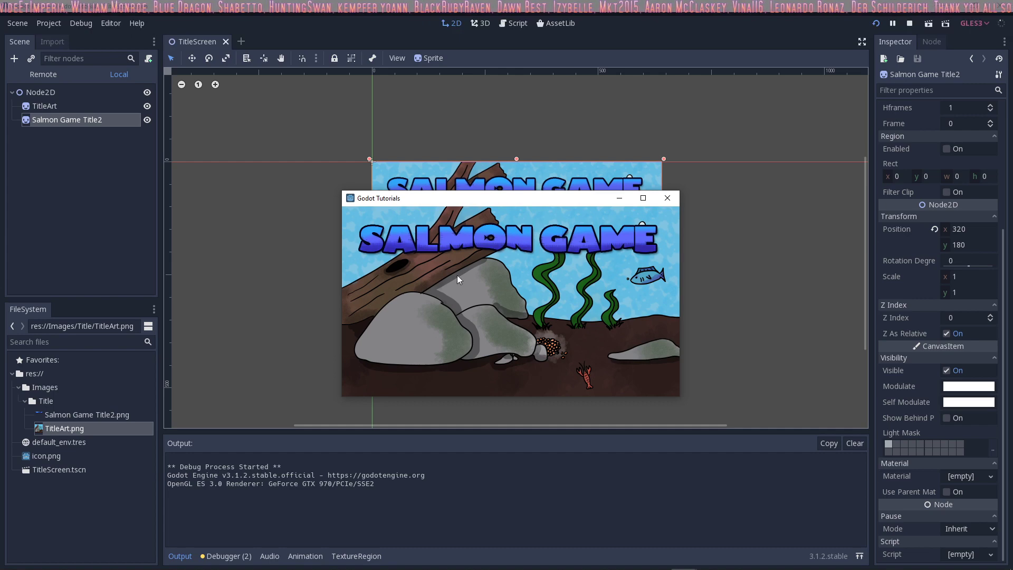
left_click(643, 198)
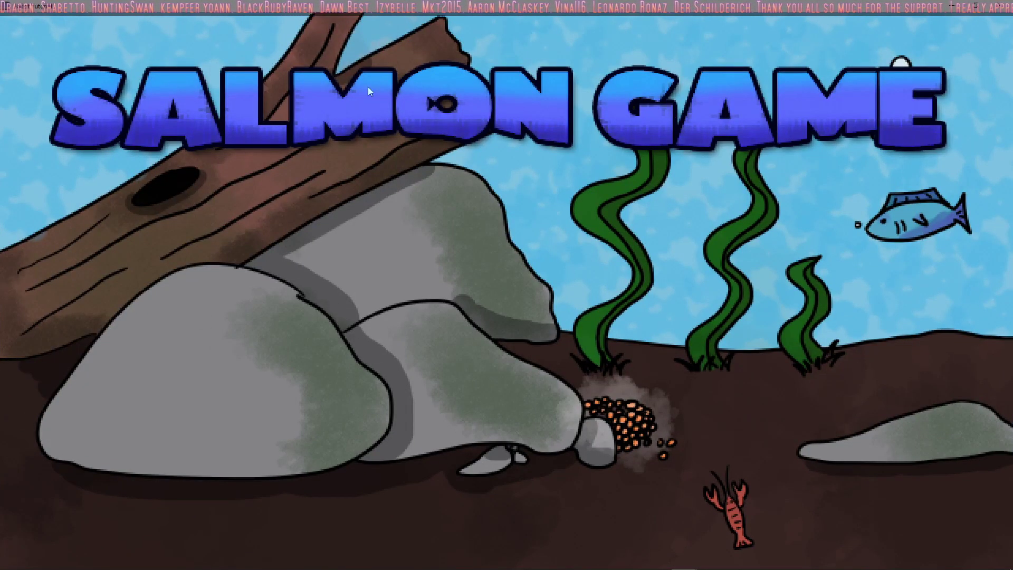
key("alt+F4")
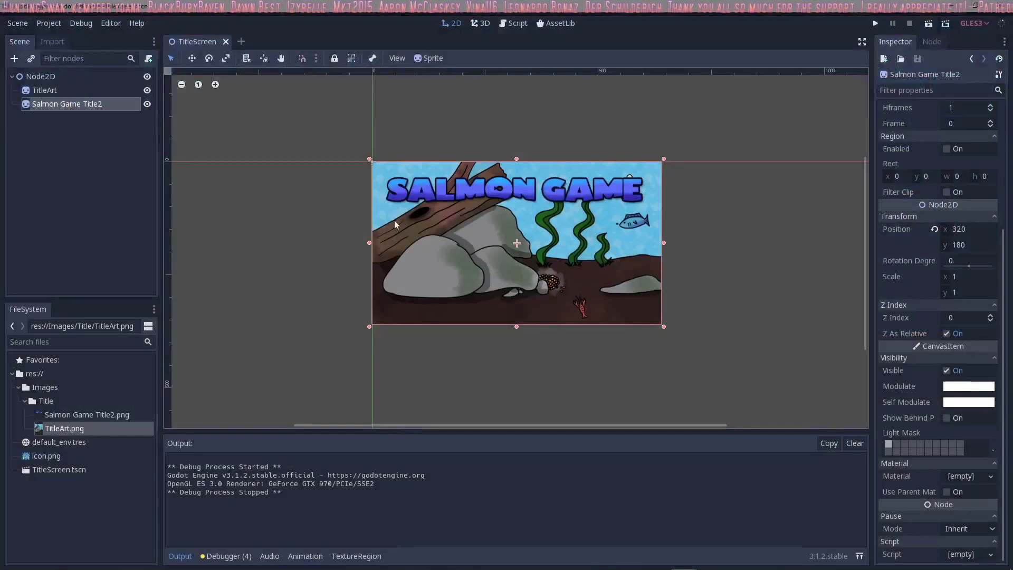